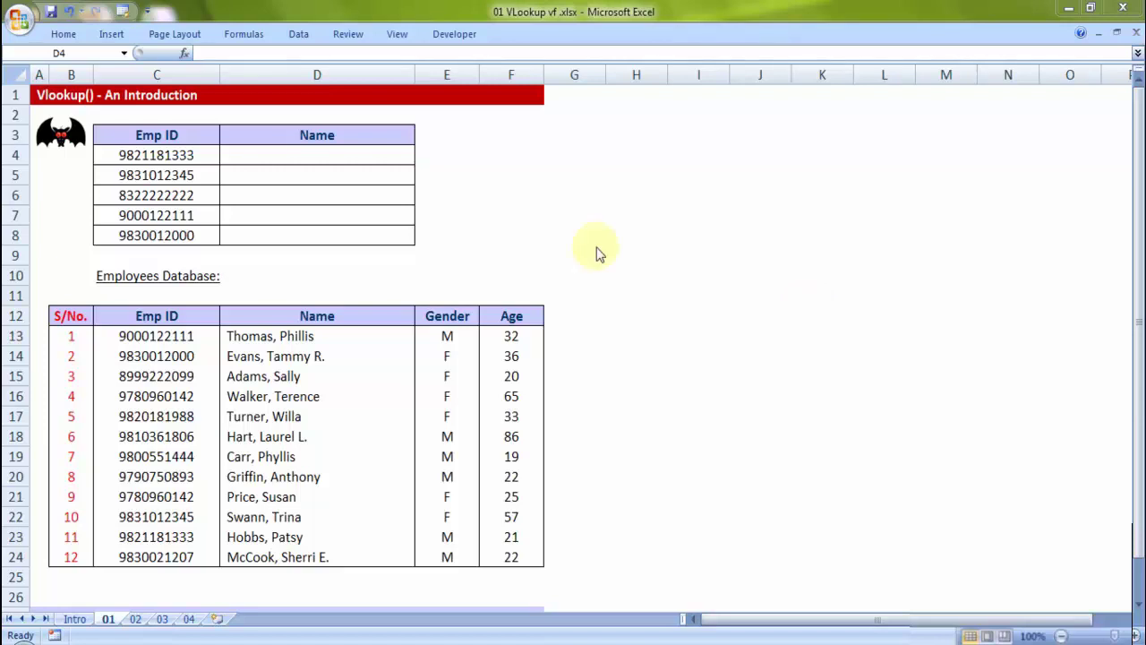
# - Review the Emp ID list with its empty Name cells and the employees database columns
pyautogui.click(153, 155)
pyautogui.moveTo(153, 155); pyautogui.dragTo(184, 229)
pyautogui.click(274, 156)
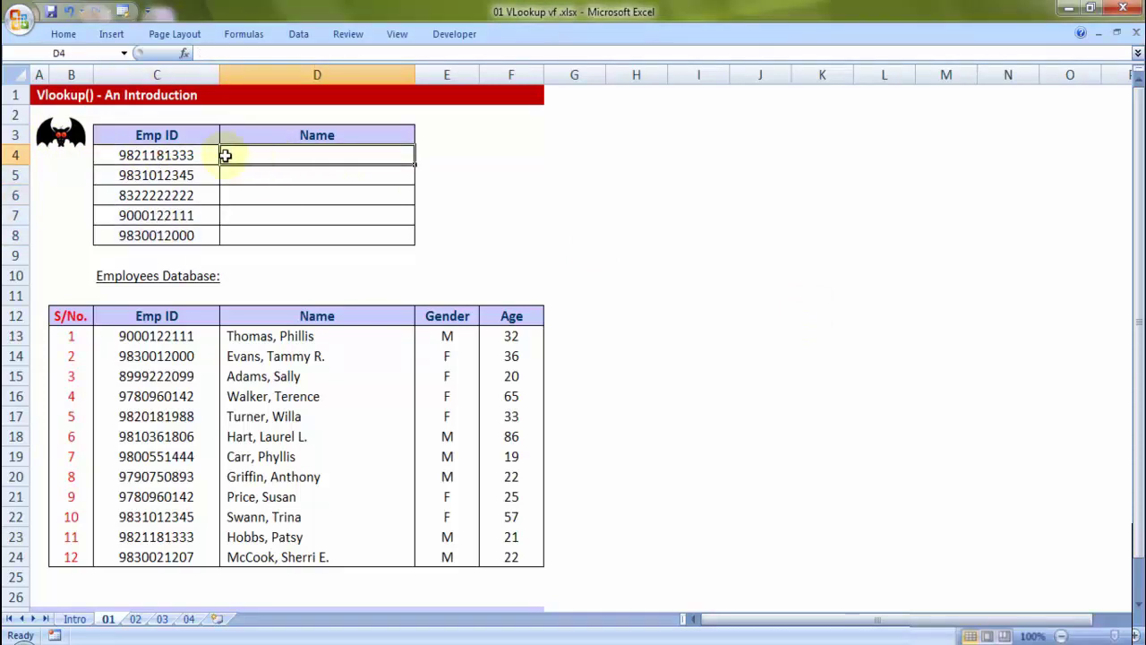
pyautogui.moveTo(184, 154); pyautogui.dragTo(192, 234)
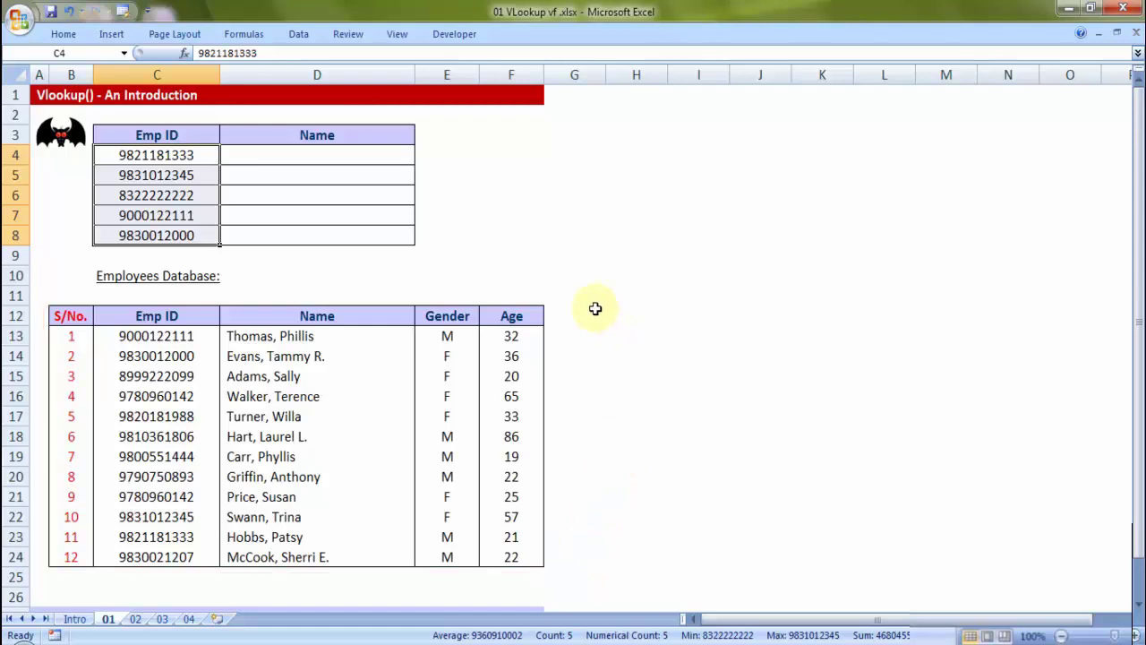
pyautogui.moveTo(327, 315); pyautogui.dragTo(320, 557)
pyautogui.moveTo(447, 318); pyautogui.dragTo(511, 556)
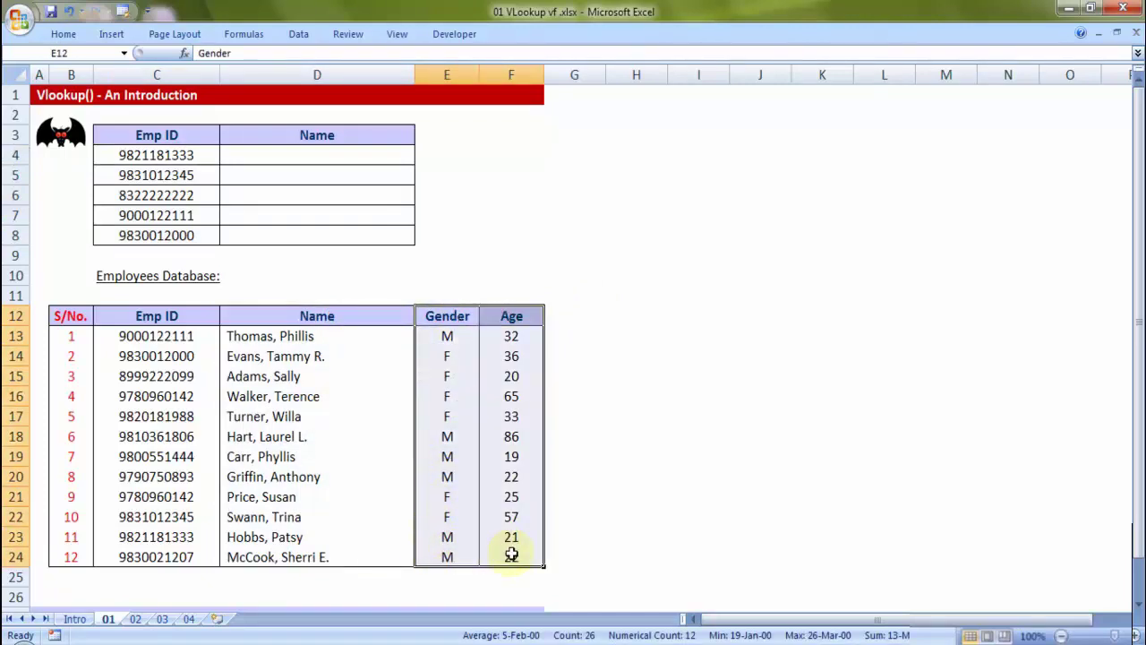
# - Start a VLOOKUP formula in D4 with C4 as the lookup value
pyautogui.click(253, 159)
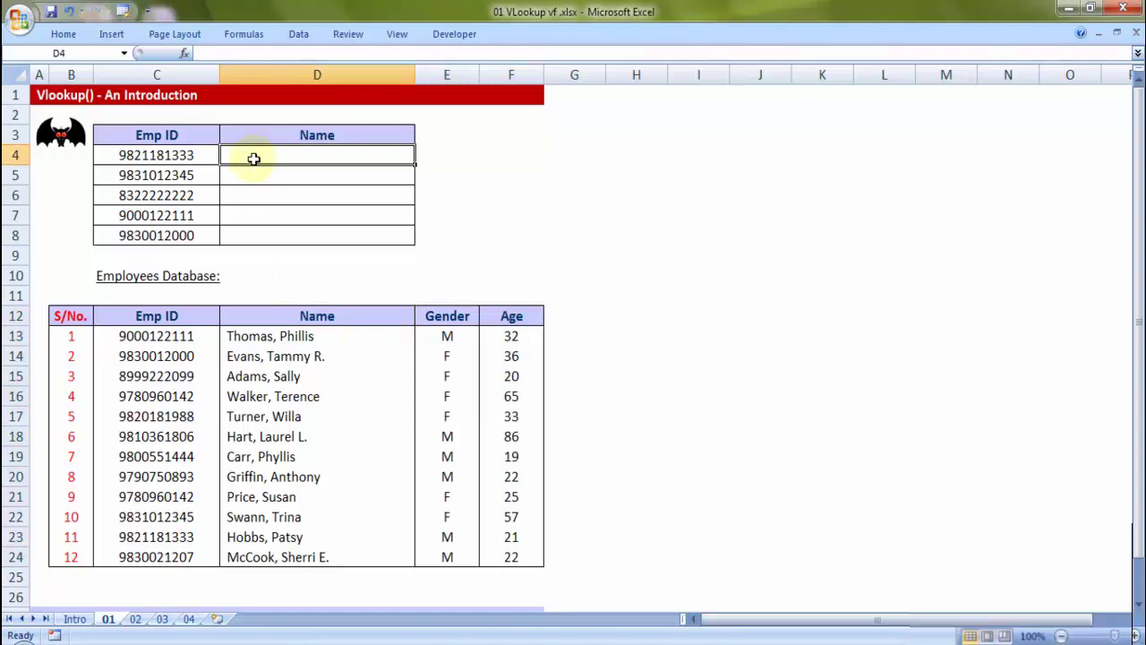
pyautogui.write('=')
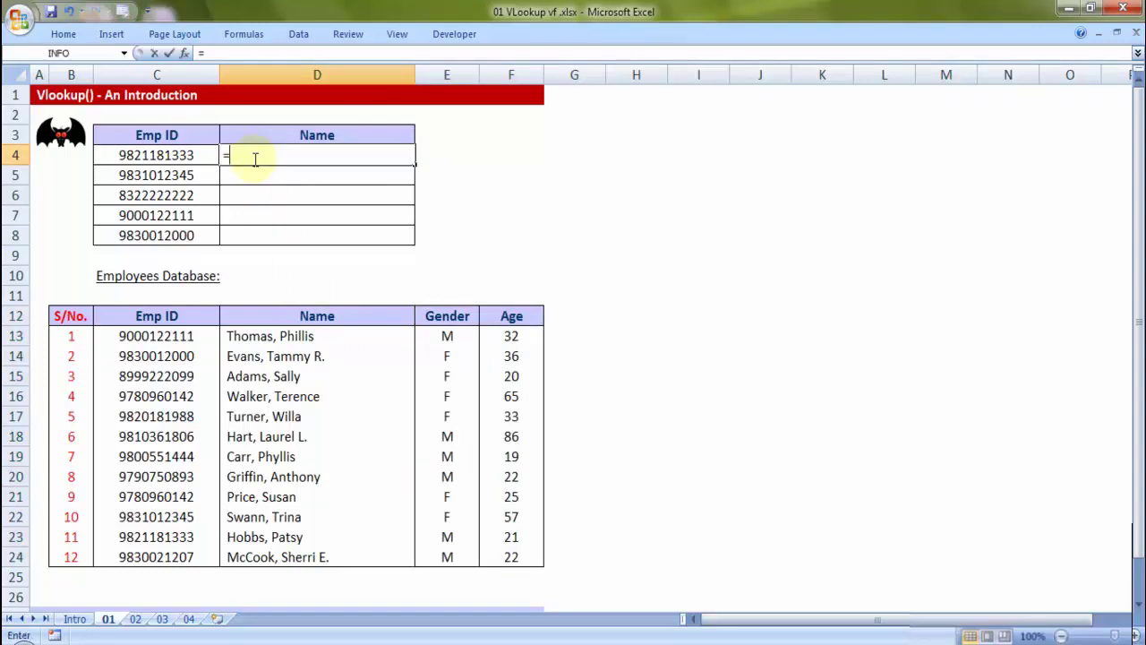
pyautogui.write('vl')
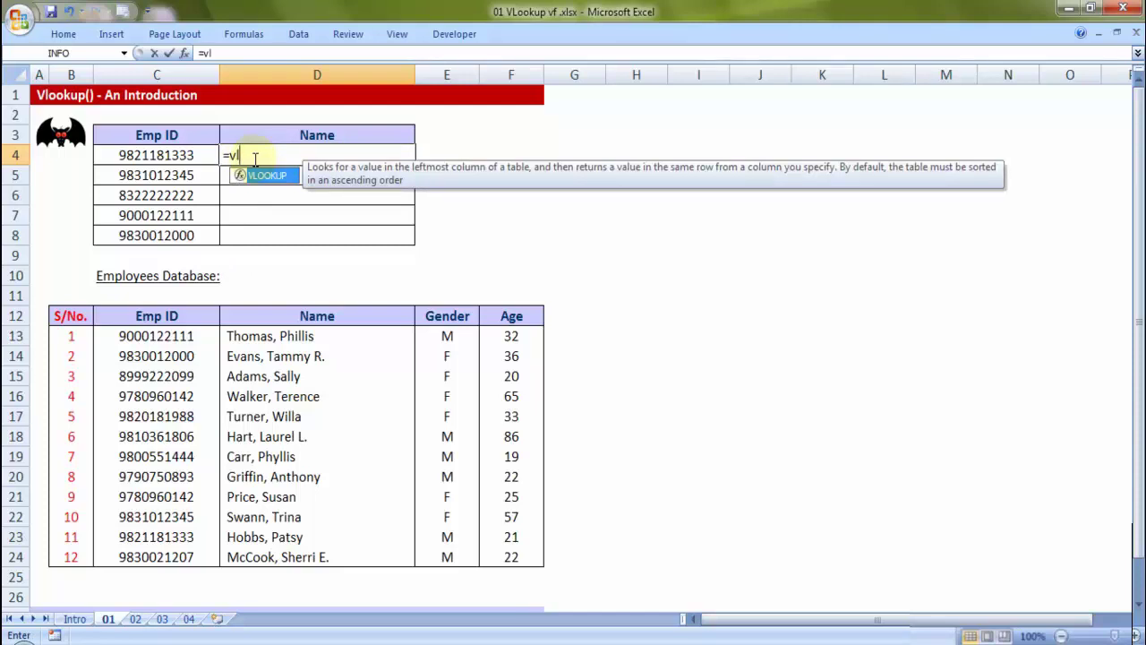
pyautogui.press('Tab')
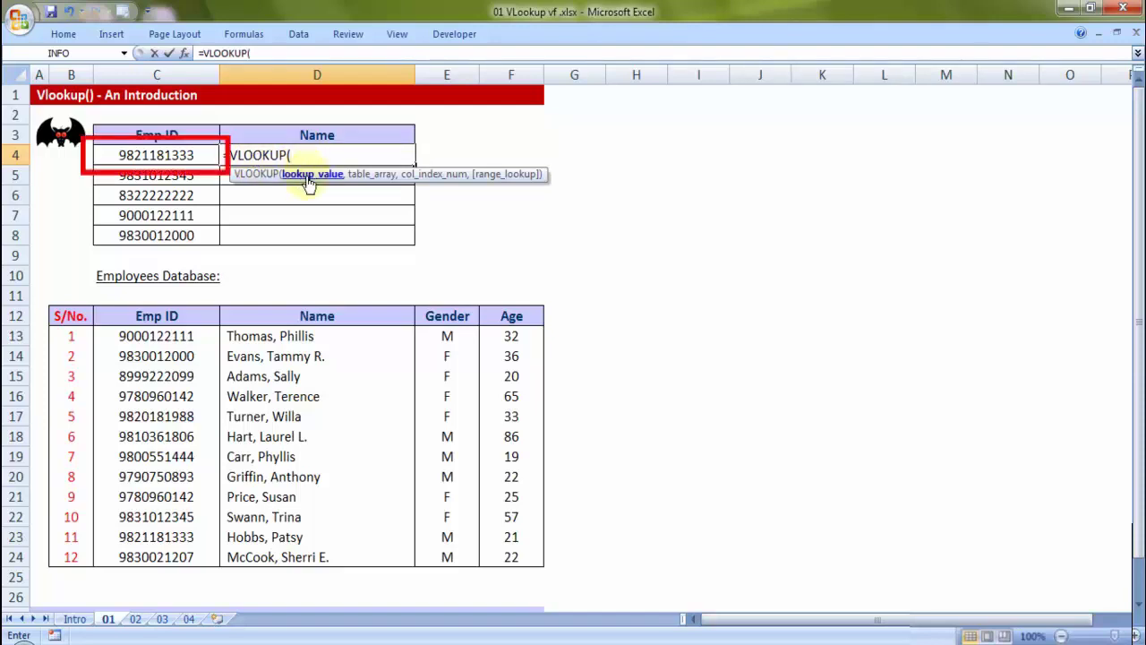
pyautogui.click(150, 158)
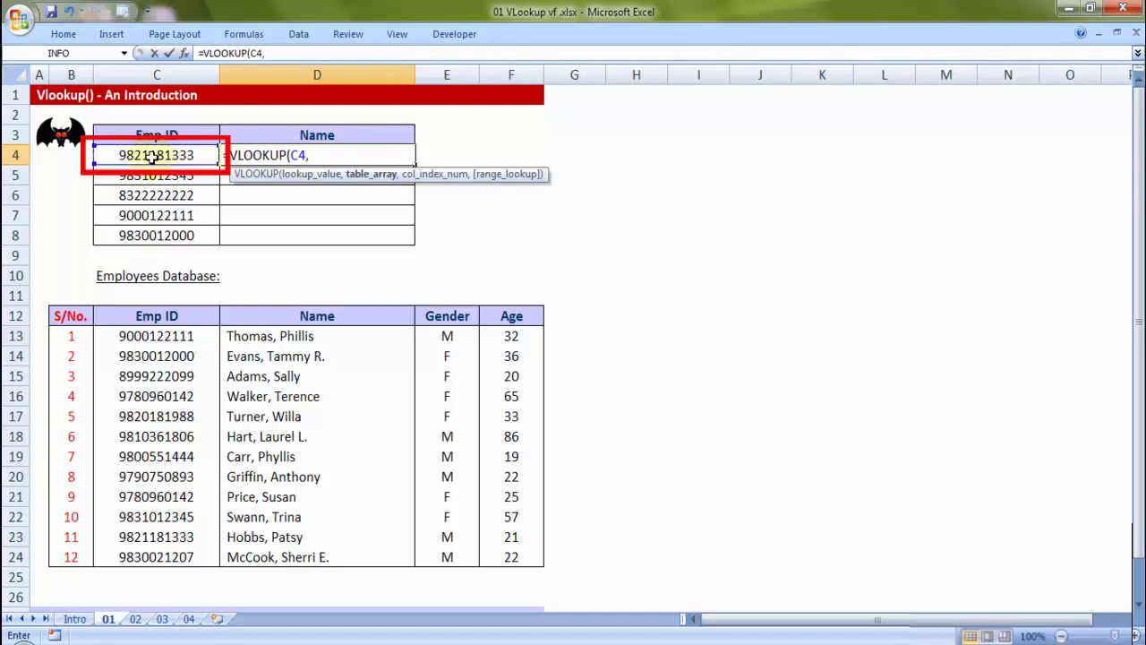
pyautogui.write(',')
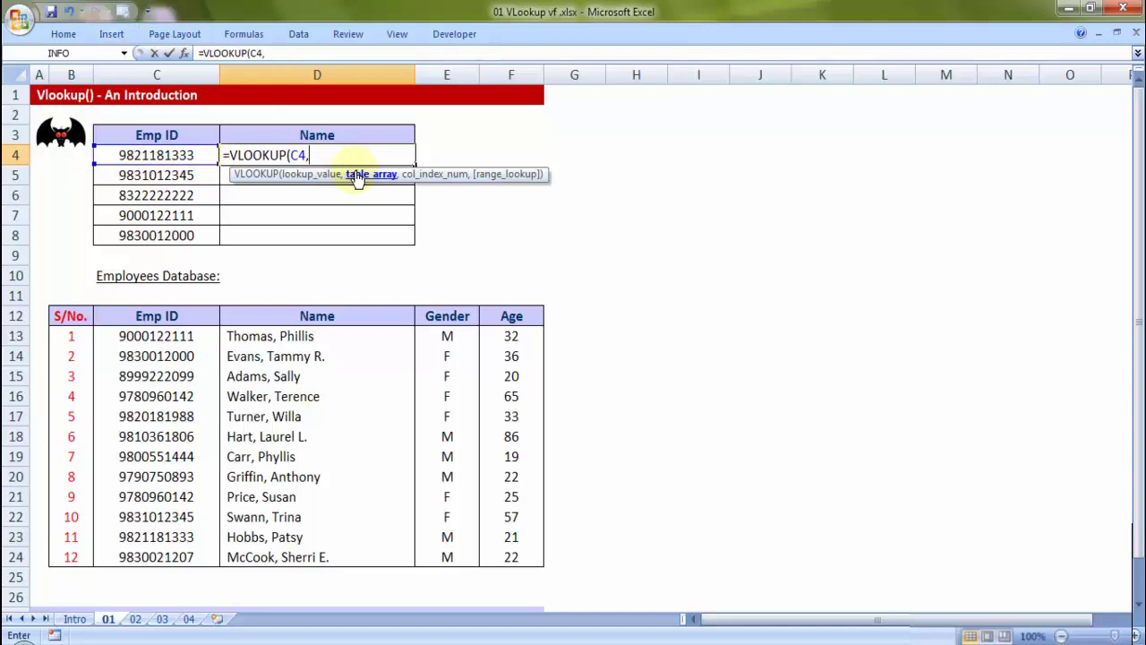
pyautogui.moveTo(75, 324)
pyautogui.mouseDown()
pyautogui.moveTo(434, 324)
pyautogui.moveTo(499, 341)
pyautogui.moveTo(475, 507)
pyautogui.moveTo(486, 553)
pyautogui.moveTo(502, 555)
pyautogui.mouseUp()
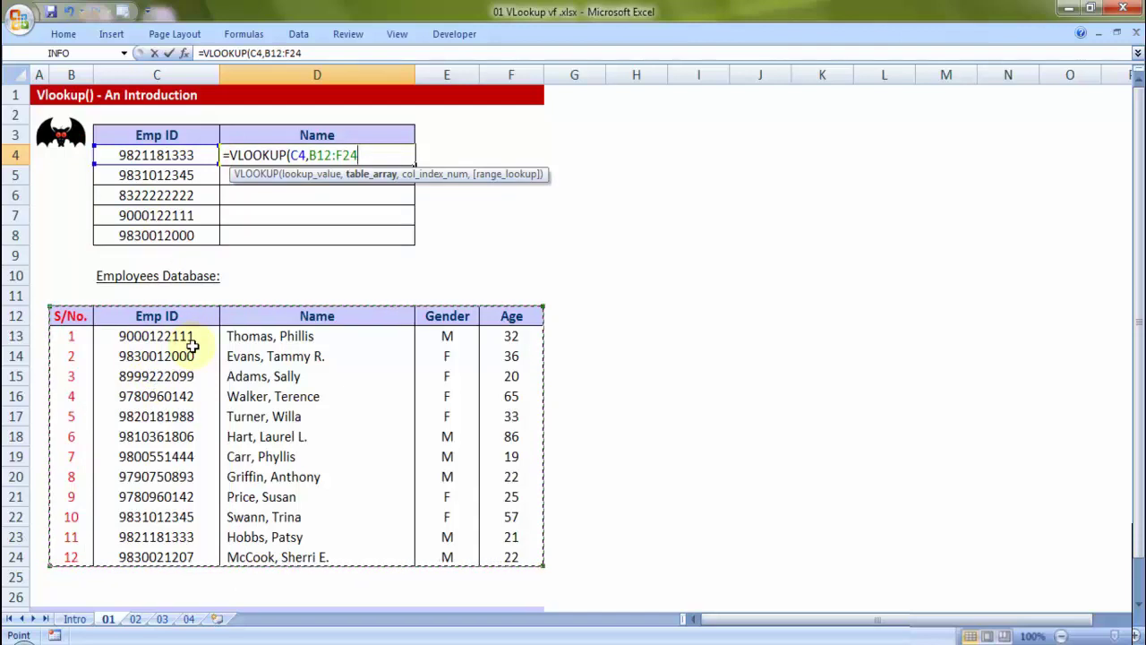
pyautogui.click(158, 315)
pyautogui.moveTo(158, 315)
pyautogui.mouseDown()
pyautogui.moveTo(158, 558)
pyautogui.moveTo(507, 556)
pyautogui.mouseUp()
pyautogui.moveTo(75, 314); pyautogui.dragTo(512, 559)
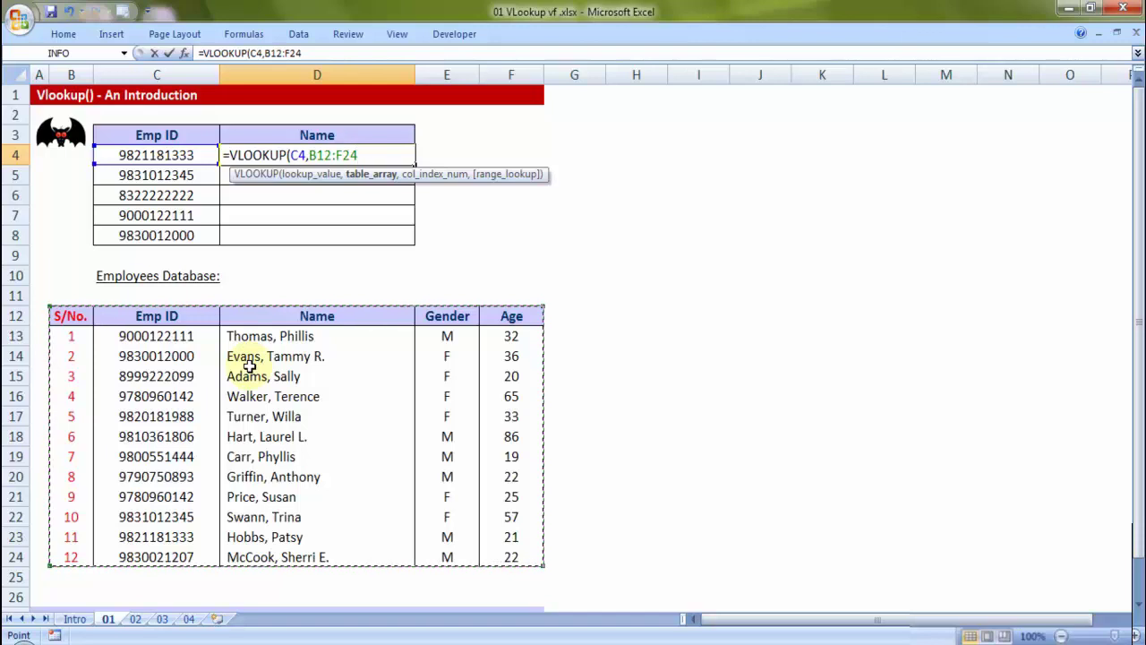
# - Set the VLOOKUP table array to C12:F24, beginning at the Emp ID column, and the column index to 2
pyautogui.moveTo(185, 315); pyautogui.dragTo(494, 548)
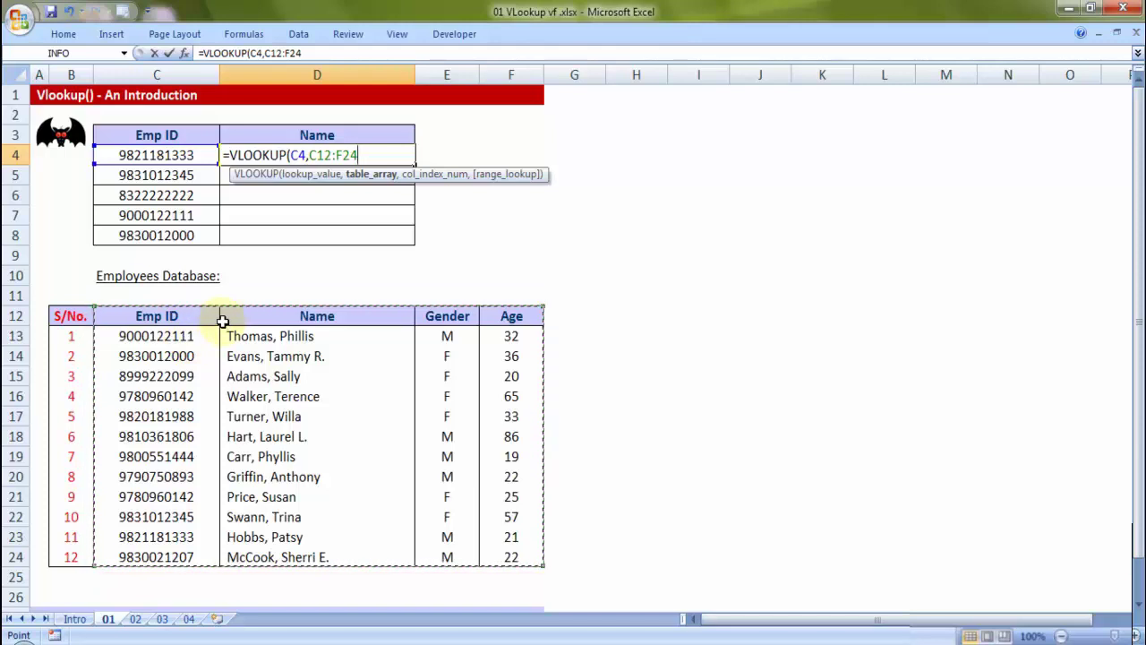
pyautogui.write(',')
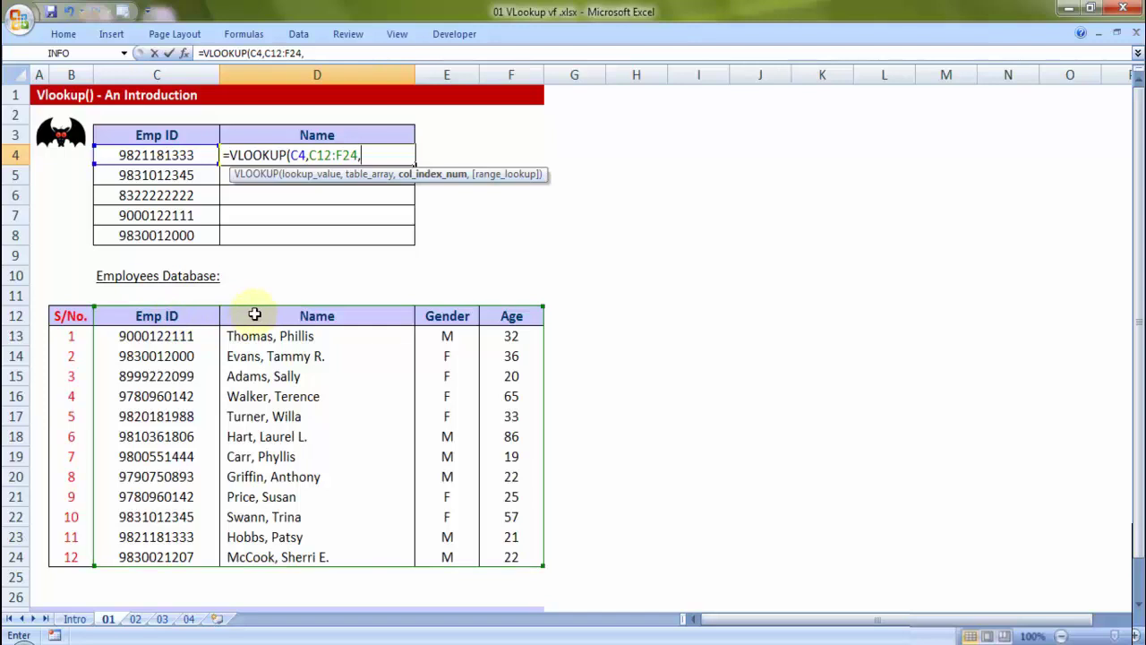
pyautogui.write('2,')
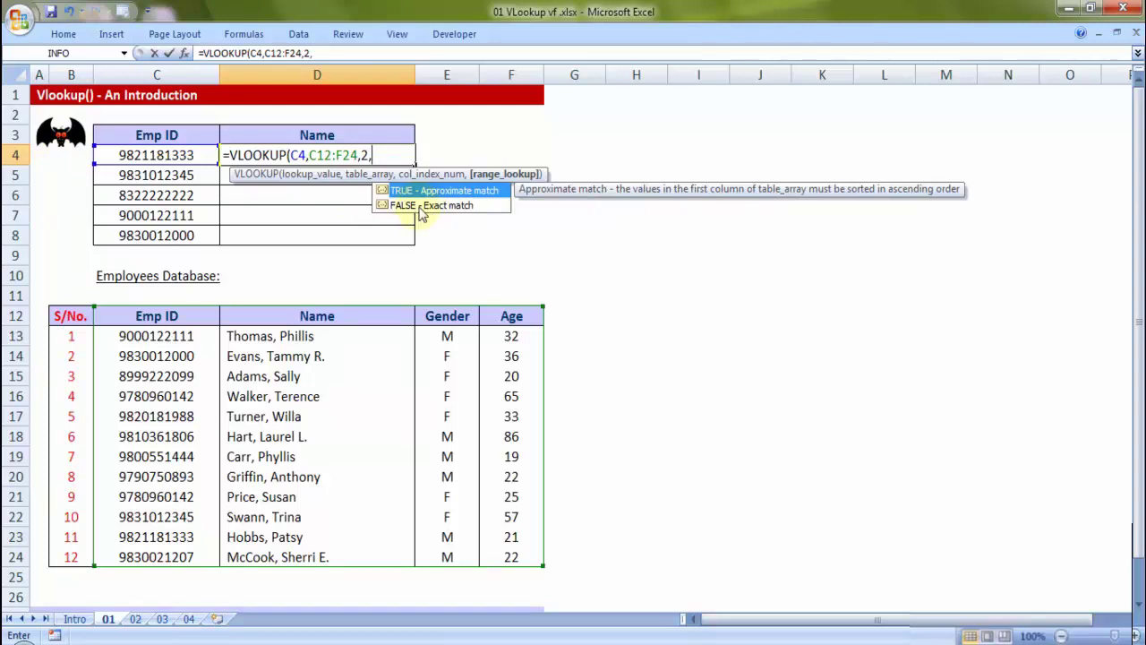
# - Complete the D4 formula with FALSE for an exact match and fill it down through D8
pyautogui.write('0')
pyautogui.press('BackSpace')
pyautogui.click(420, 210)
pyautogui.doubleClick(418, 207)
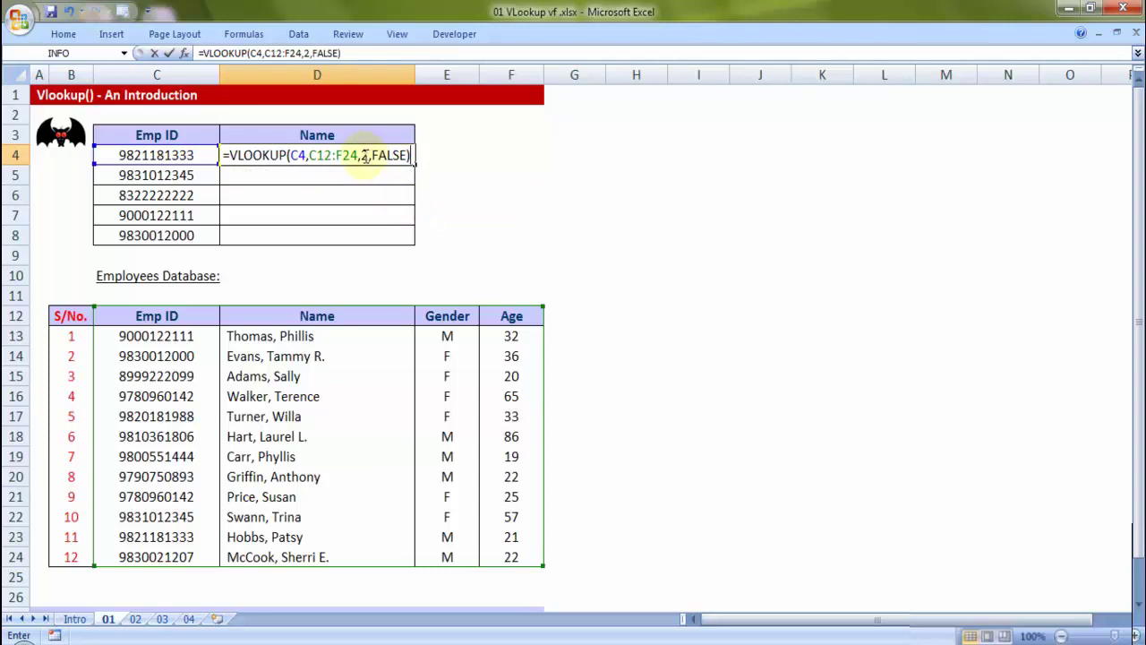
pyautogui.press('Return')
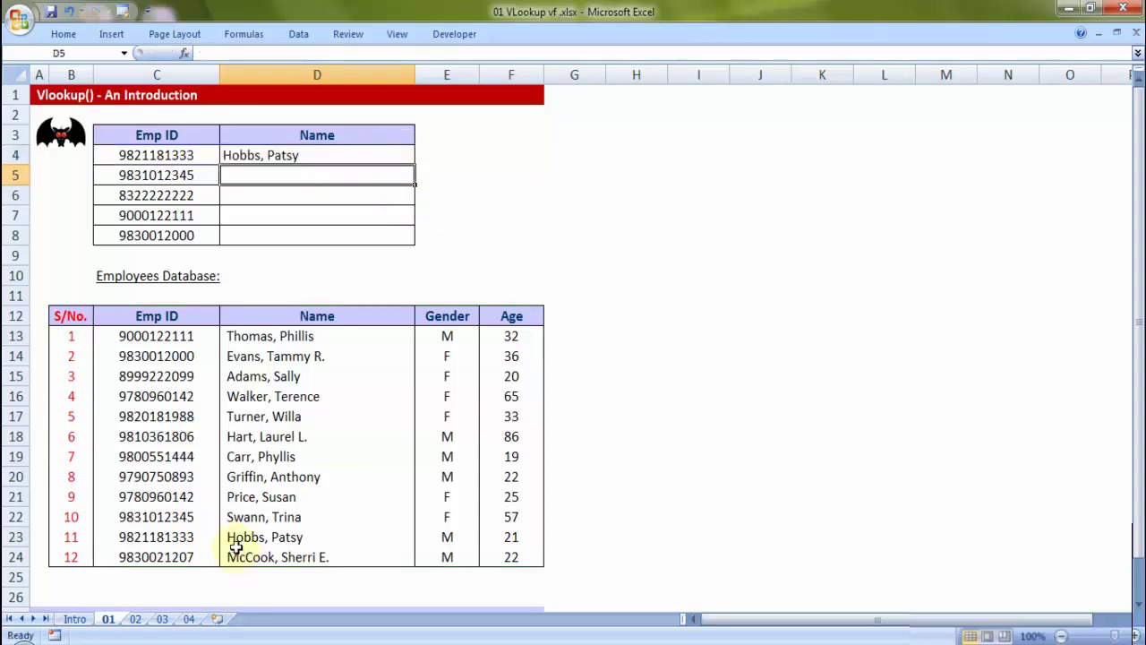
pyautogui.click(366, 158)
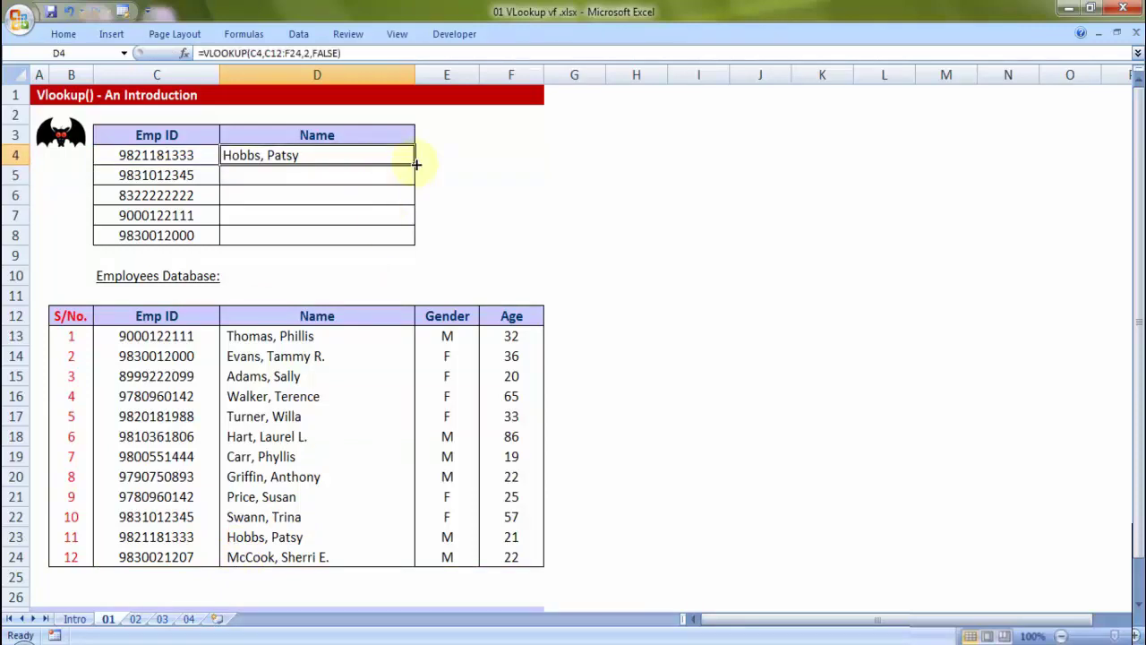
pyautogui.moveTo(417, 164); pyautogui.dragTo(411, 246)
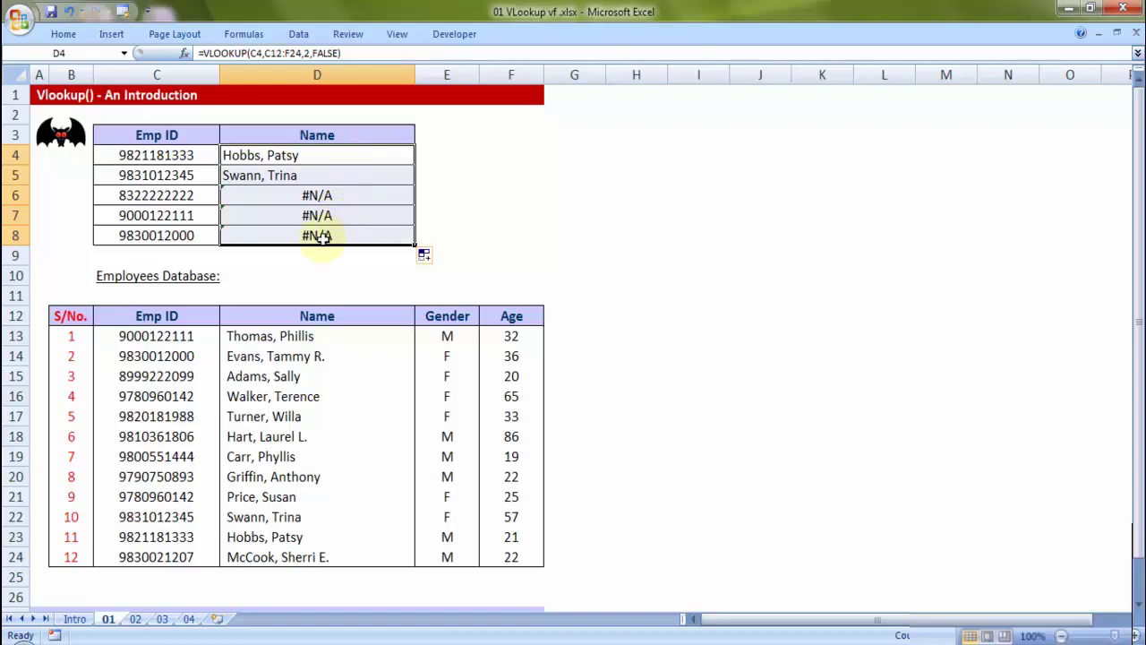
# - Check the employee IDs in C6:C8 against the database's Emp ID column and inspect the formula in D7
pyautogui.click(176, 199)
pyautogui.hotkey('ctrl', 'c')
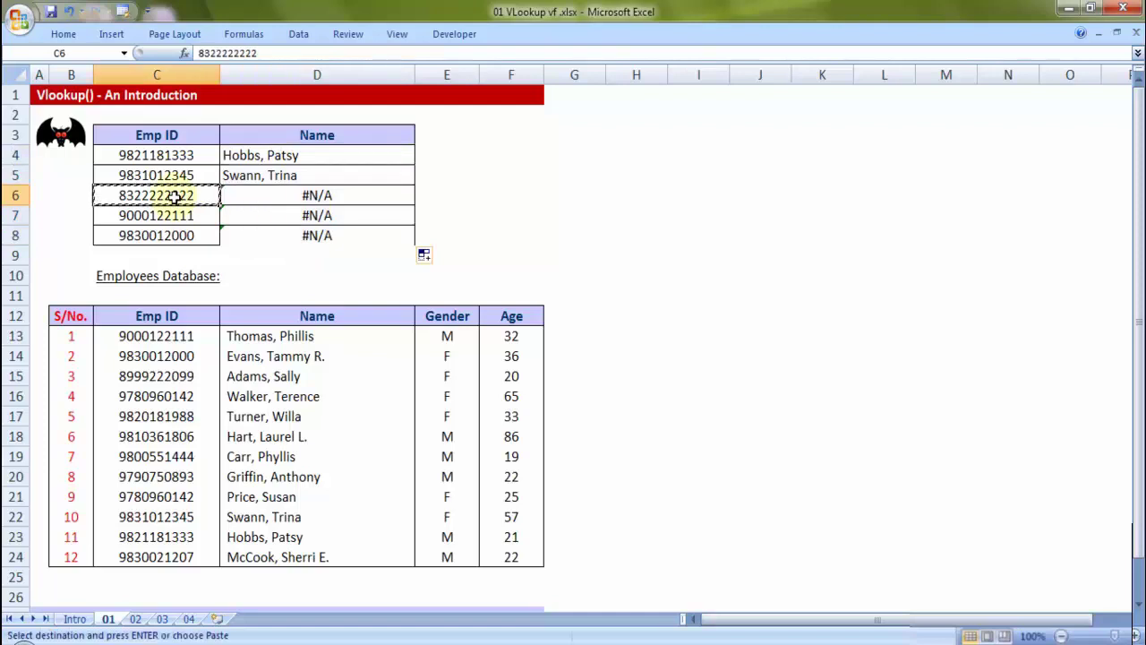
pyautogui.moveTo(173, 195); pyautogui.dragTo(173, 234)
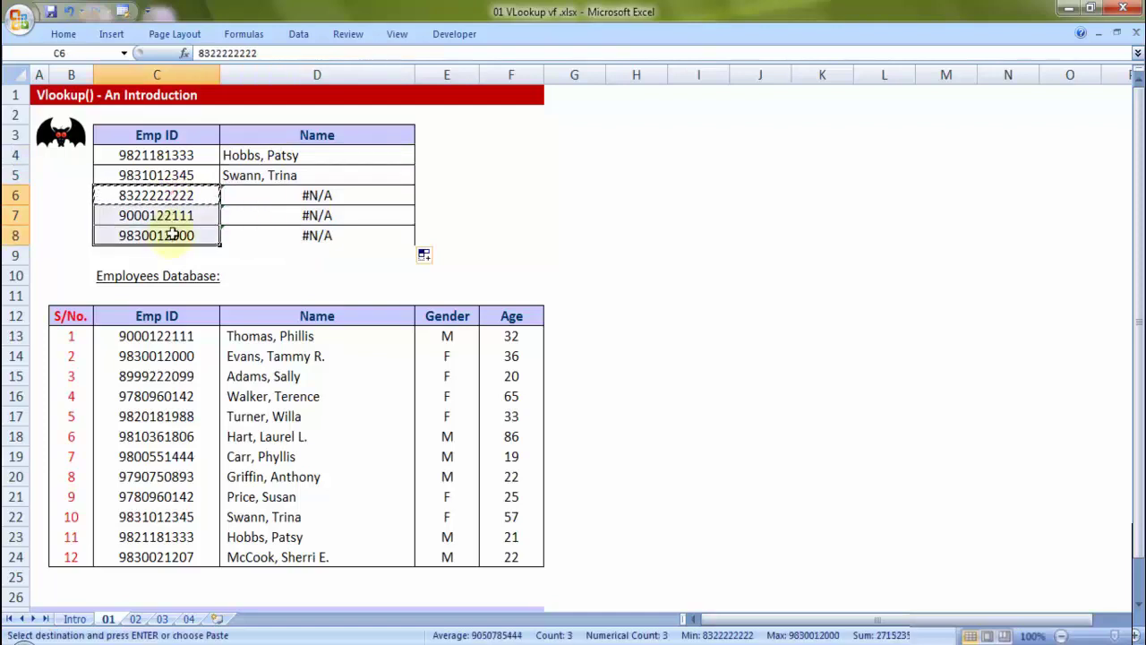
pyautogui.hotkey('ctrl', 'c')
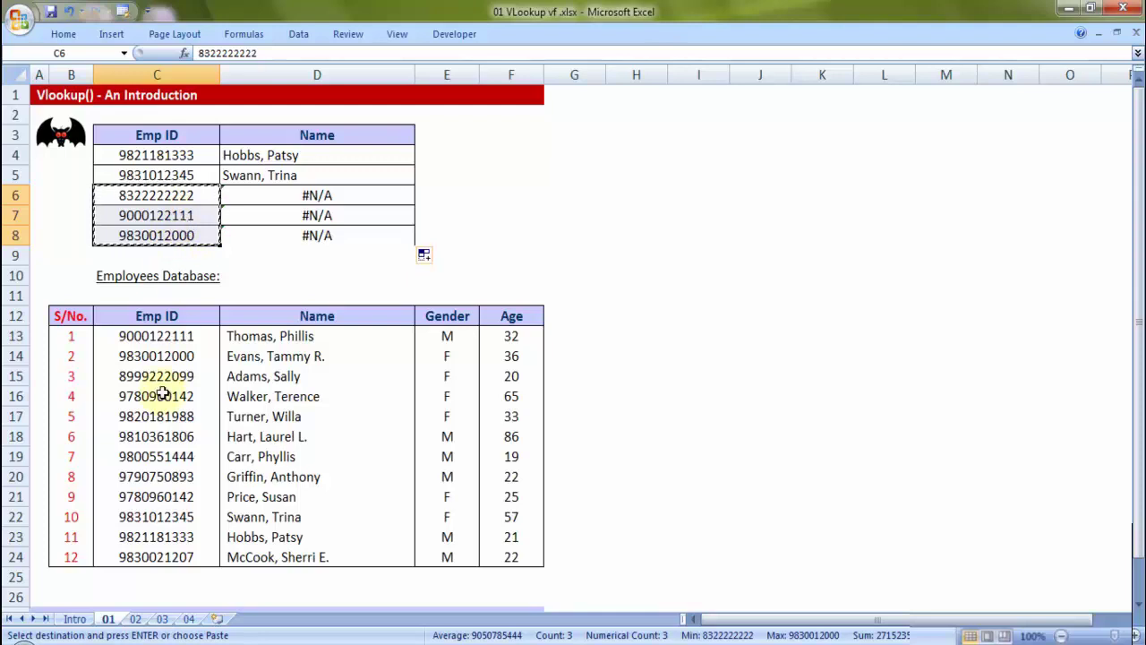
pyautogui.click(144, 193)
pyautogui.hotkey('ctrl', 'c')
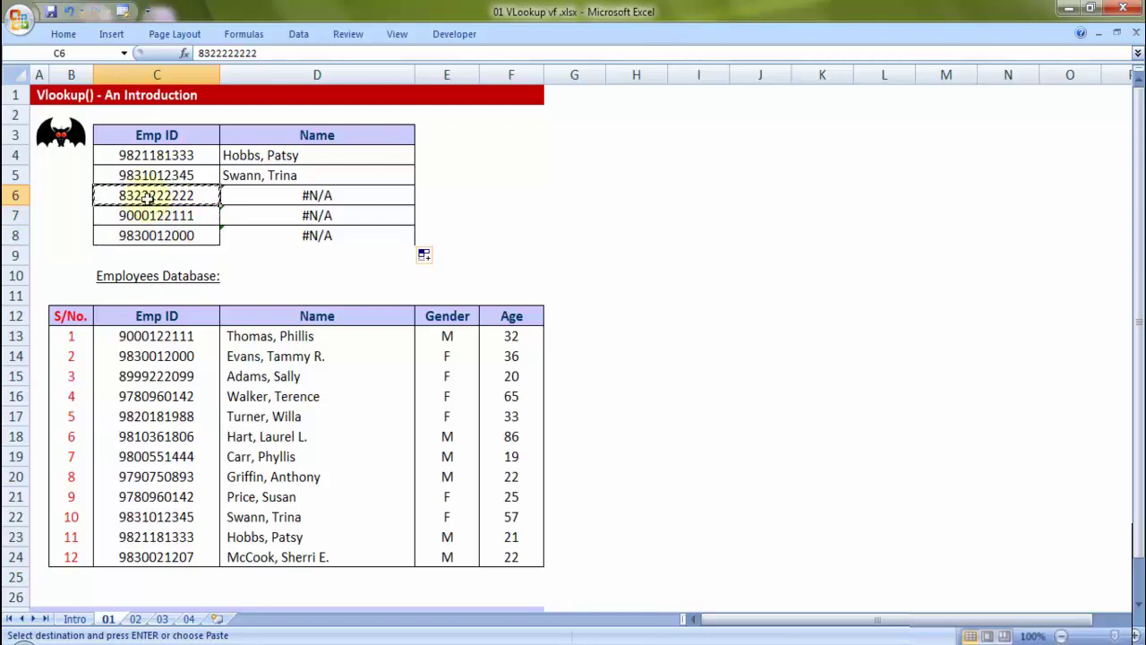
pyautogui.moveTo(154, 333); pyautogui.dragTo(139, 548)
pyautogui.doubleClick(184, 214)
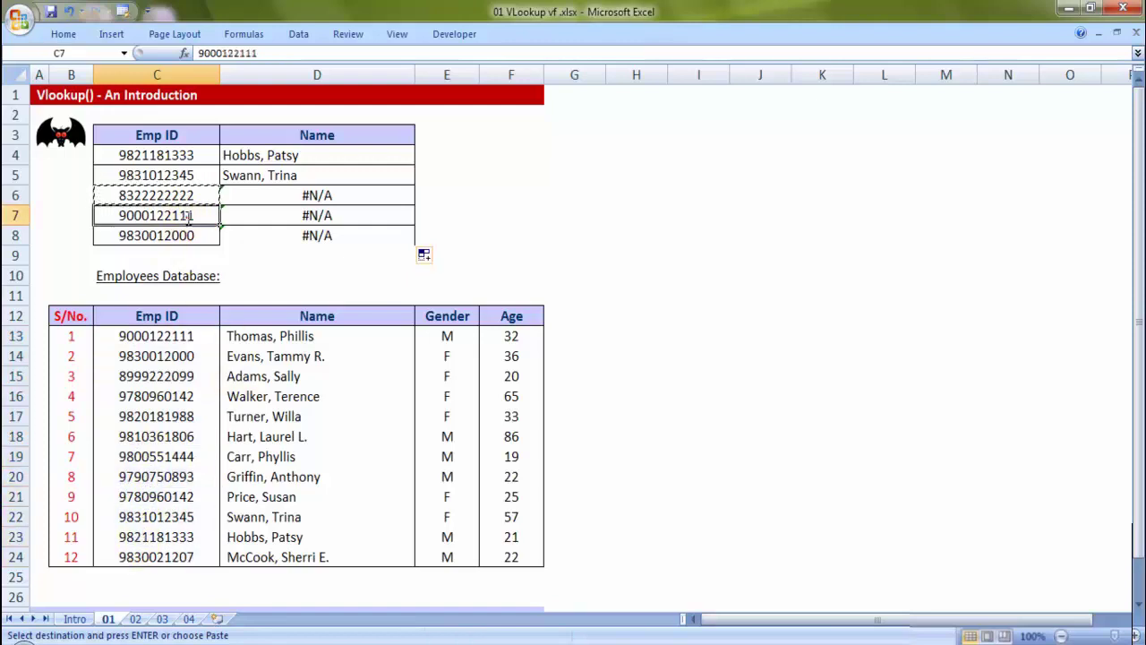
pyautogui.moveTo(198, 215); pyautogui.dragTo(107, 217)
pyautogui.press('Escape')
pyautogui.click(189, 340)
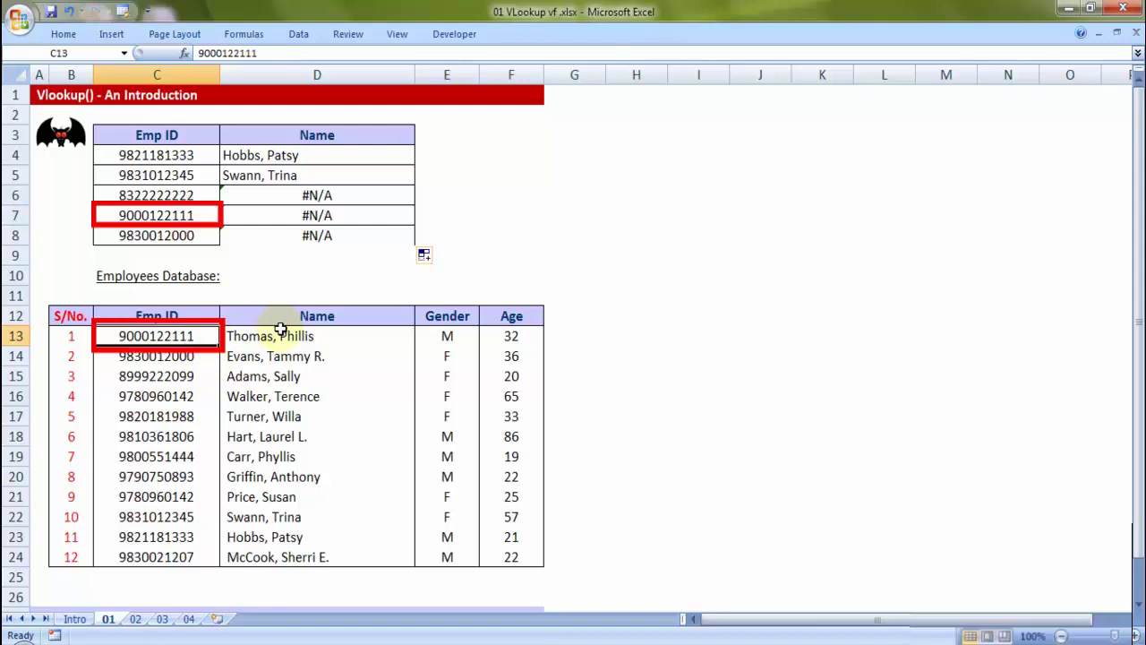
pyautogui.click(349, 215)
pyautogui.hotkey('ctrl', 'c')
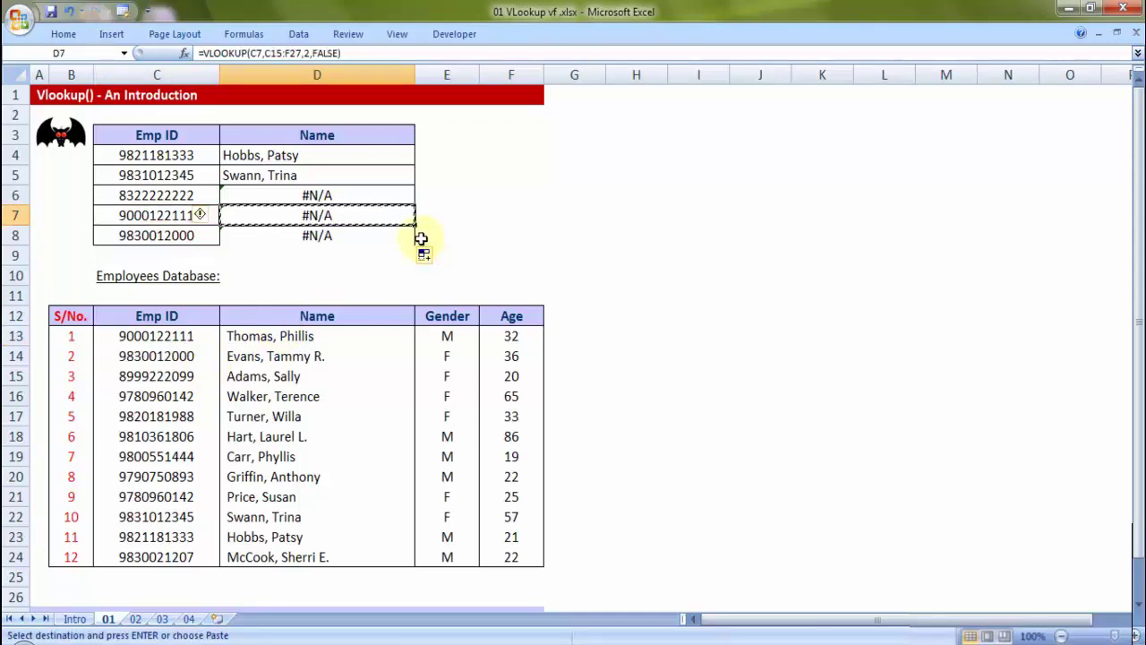
pyautogui.press('Escape')
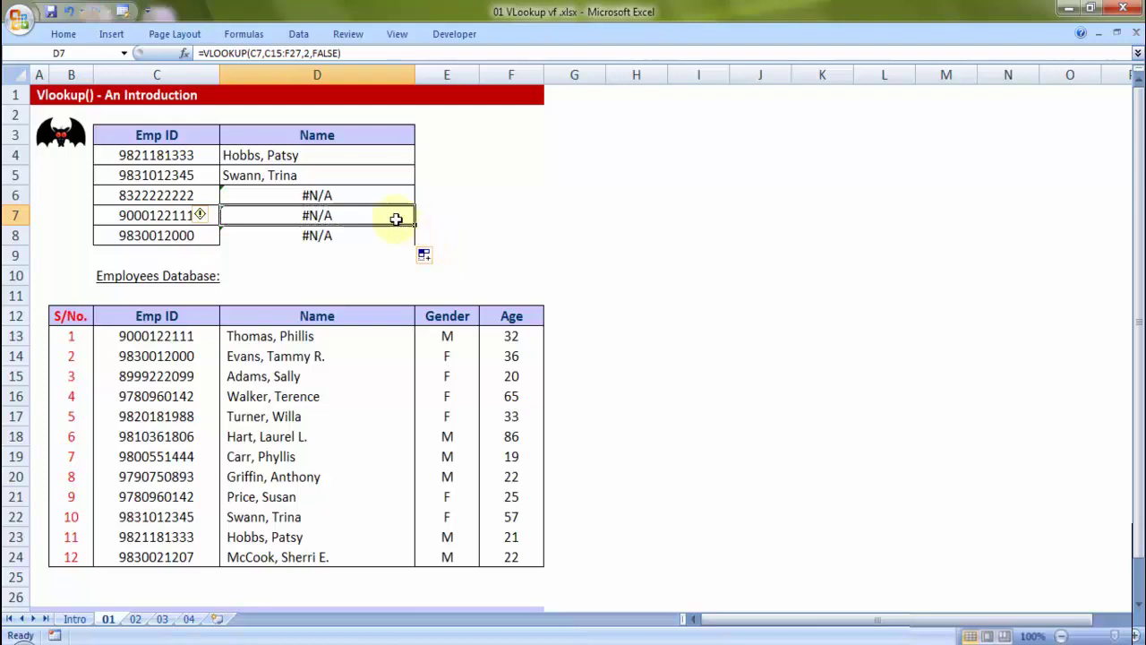
# - Compare the table array references in the D4, D5 and D6 formulas, leaving each formula as it is
pyautogui.doubleClick(324, 156)
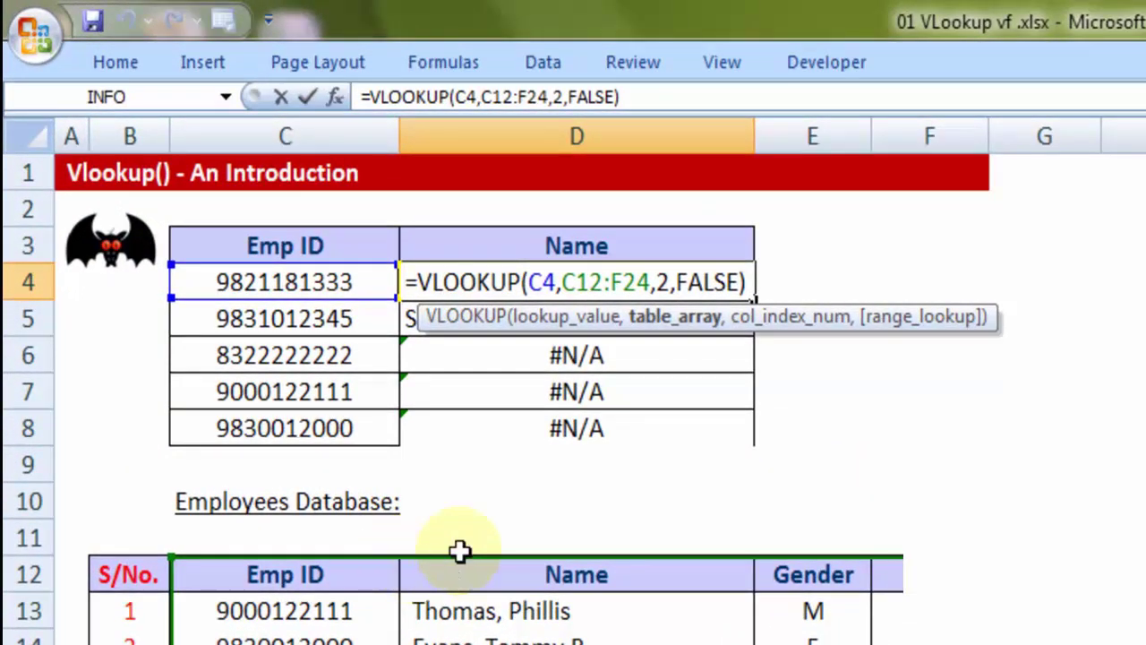
pyautogui.moveTo(563, 280); pyautogui.dragTo(653, 279)
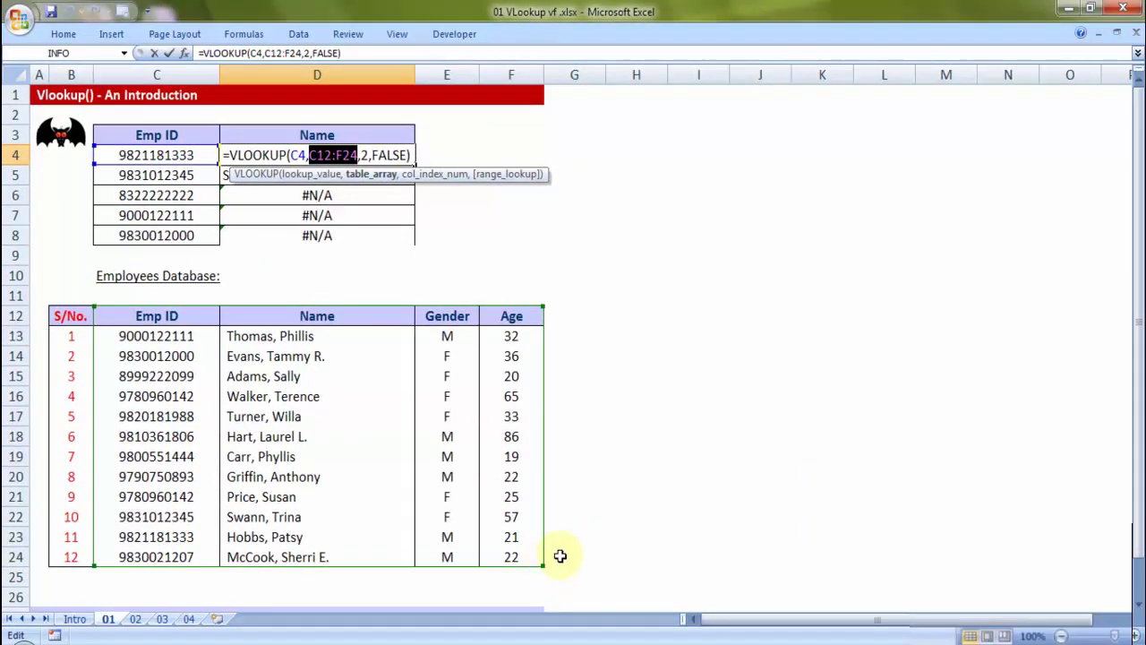
pyautogui.press('Return')
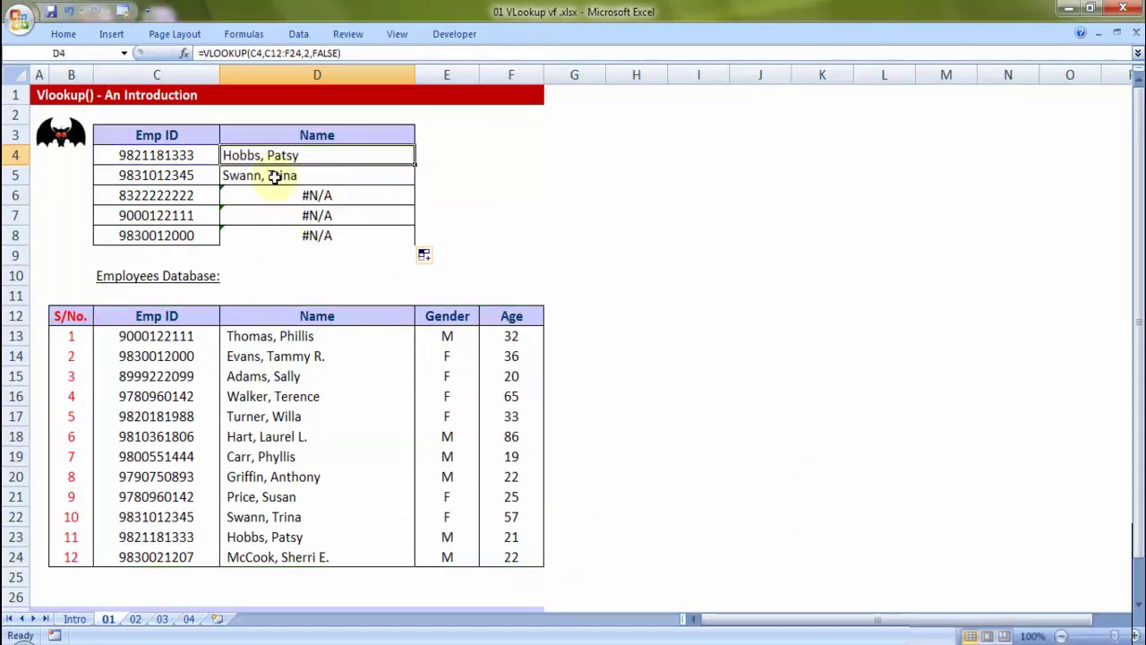
pyautogui.doubleClick(275, 176)
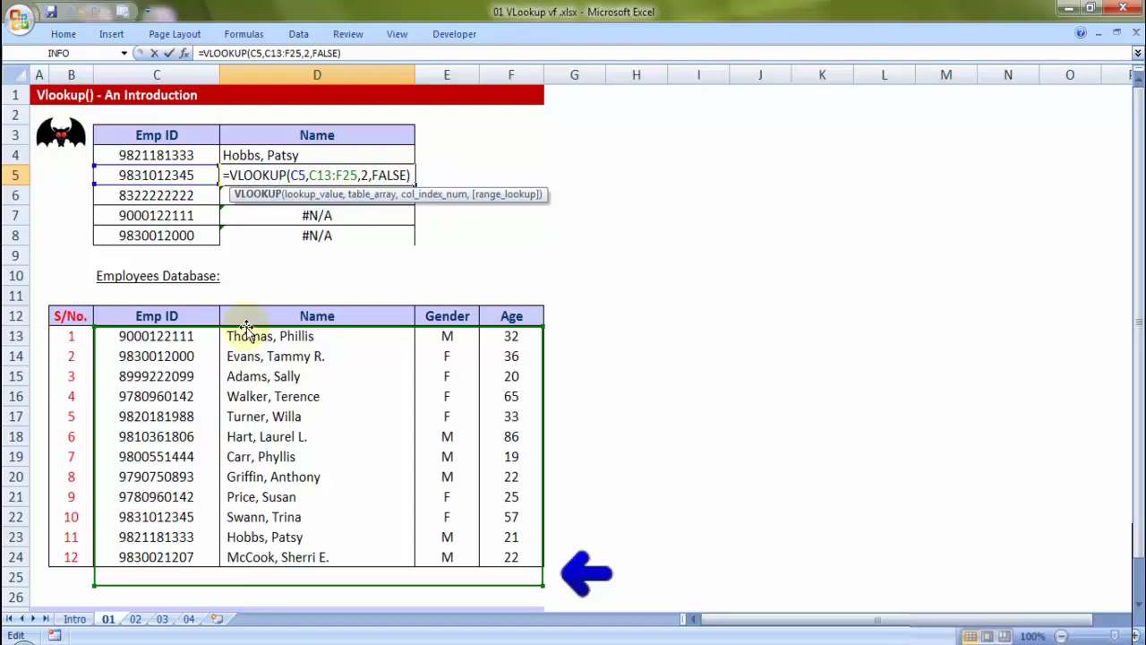
pyautogui.moveTo(246, 327); pyautogui.dragTo(320, 312)
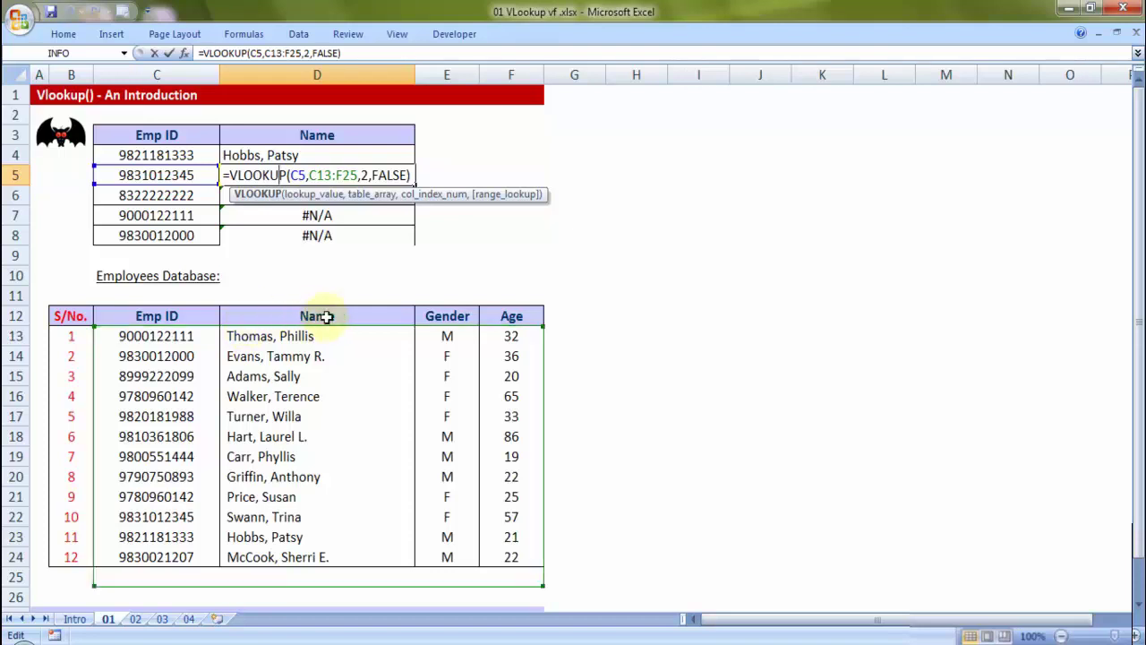
pyautogui.click(325, 156)
pyautogui.doubleClick(324, 156)
pyautogui.moveTo(310, 155); pyautogui.dragTo(352, 155)
pyautogui.press('Return')
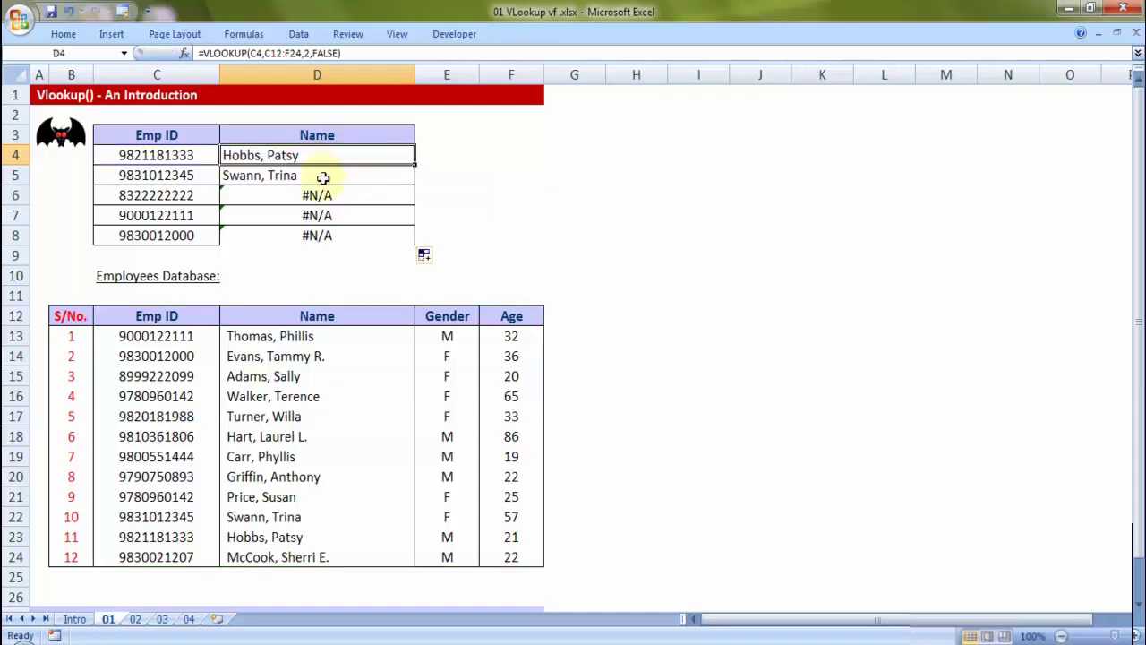
pyautogui.doubleClick(324, 175)
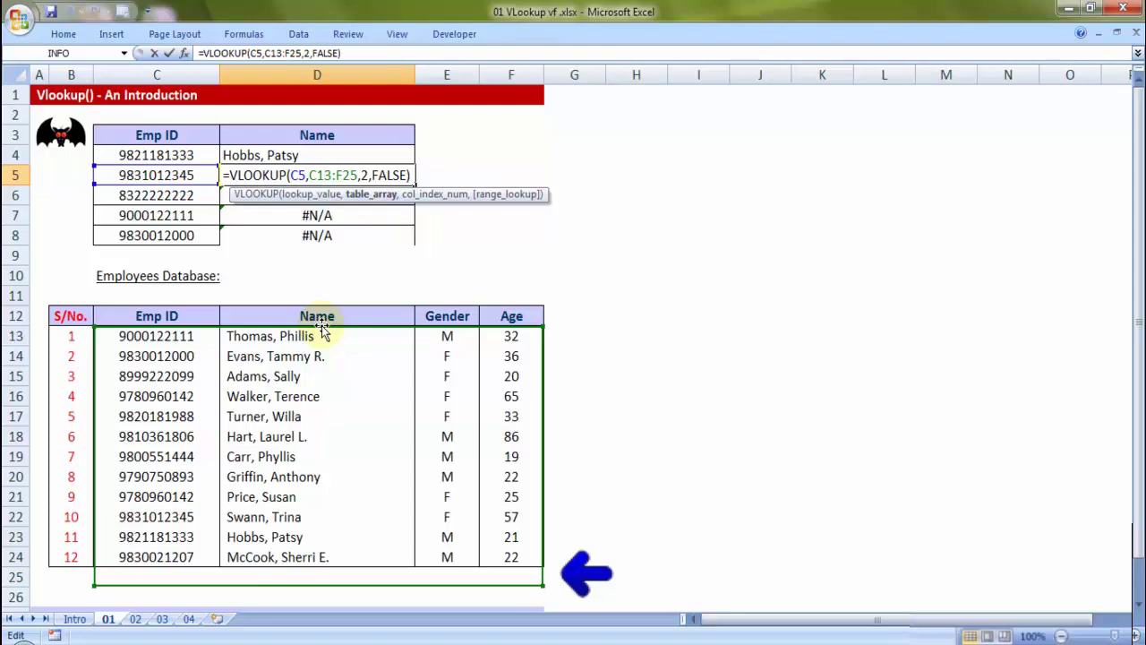
pyautogui.press('Return')
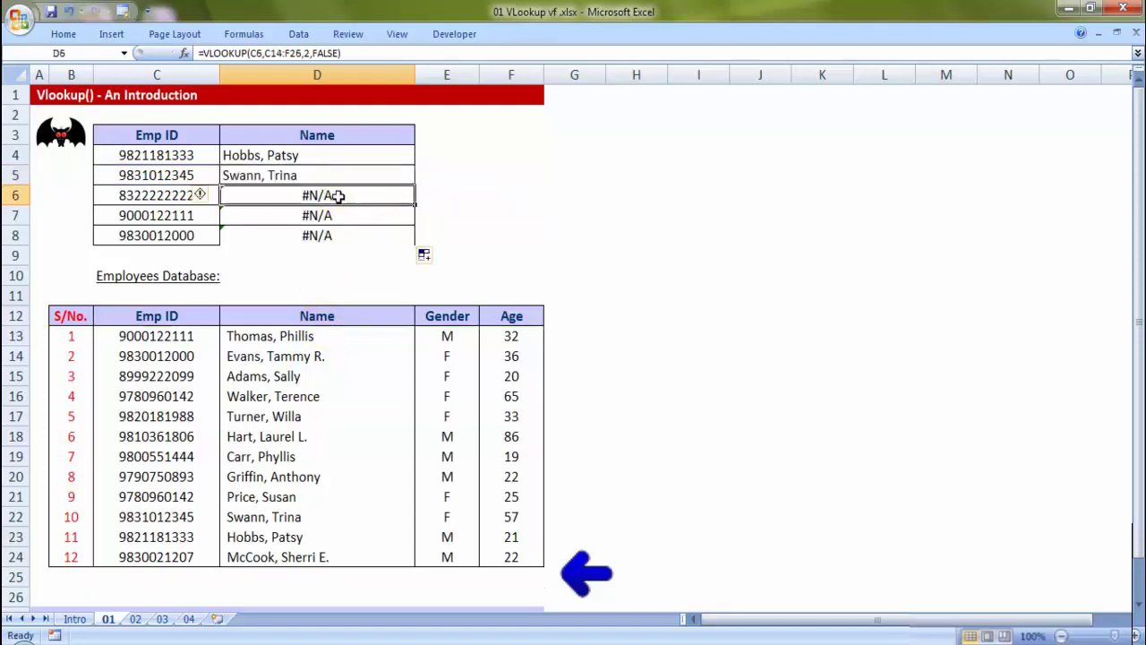
pyautogui.doubleClick(328, 193)
pyautogui.press('Return')
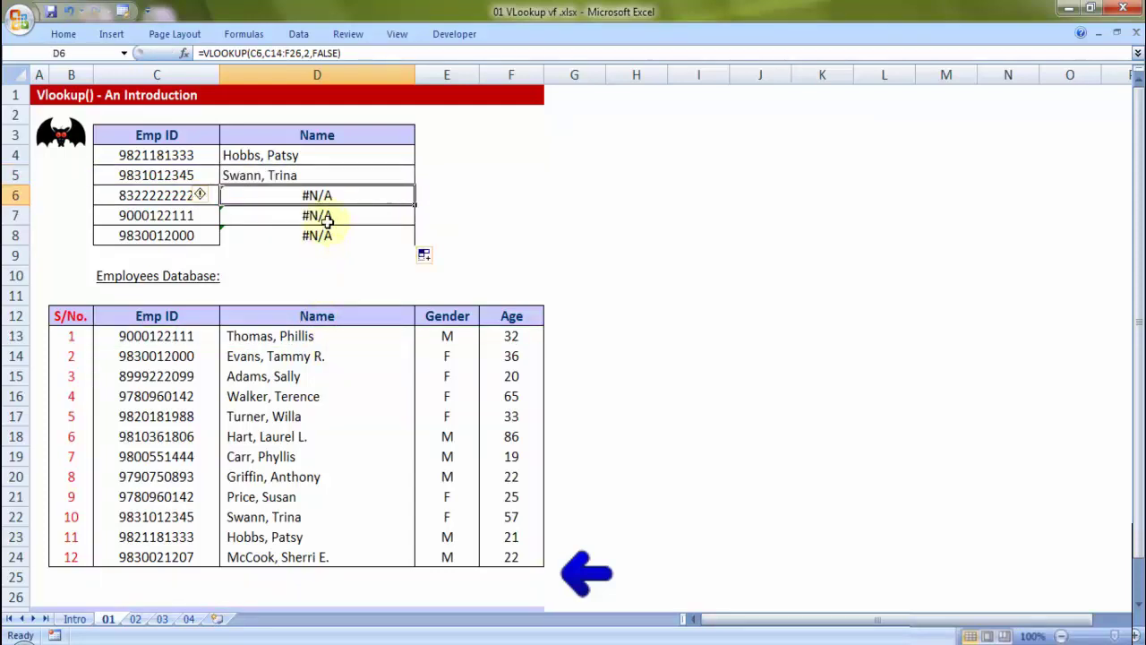
# - Inspect the table array references in the D7 and D8 formulas against the employee database, leaving both formulas as they are
pyautogui.doubleClick(328, 216)
pyautogui.press('Return')
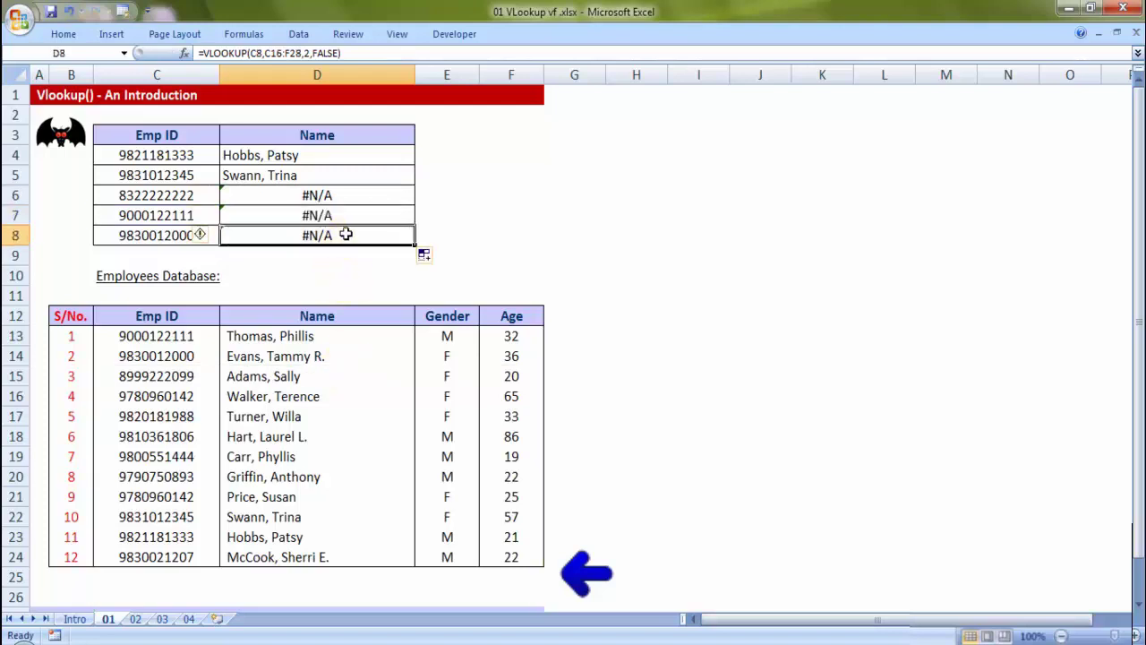
pyautogui.doubleClick(341, 235)
pyautogui.press('Escape')
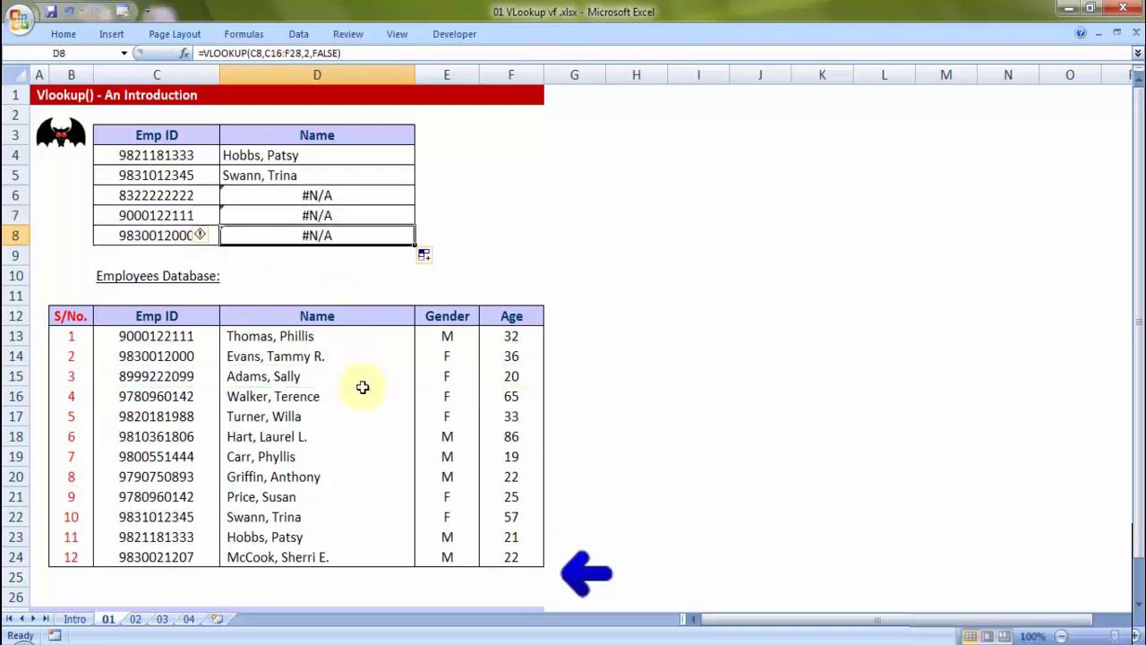
pyautogui.doubleClick(312, 215)
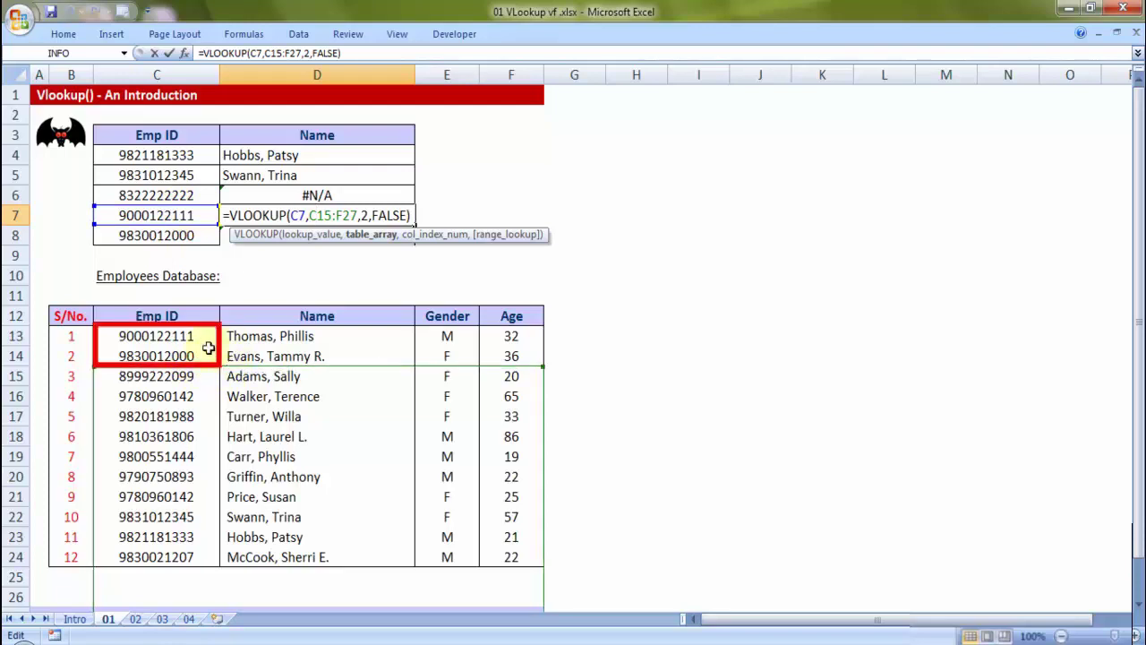
pyautogui.scroll(-1, 224, 373)
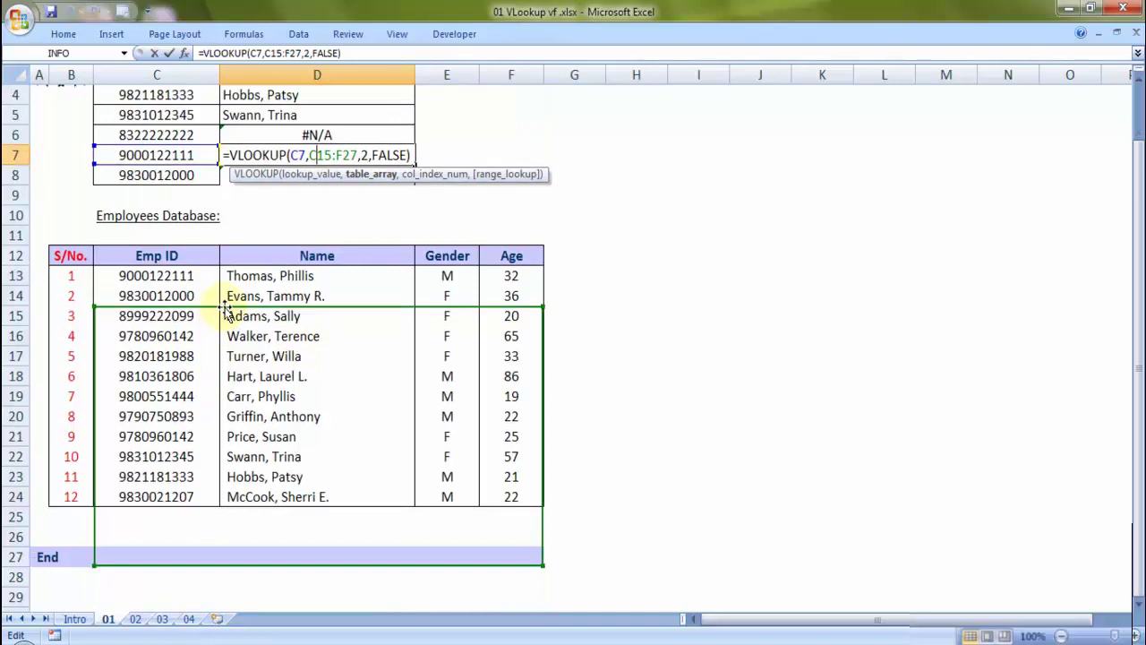
pyautogui.hotkey('ctrl', 'Return')
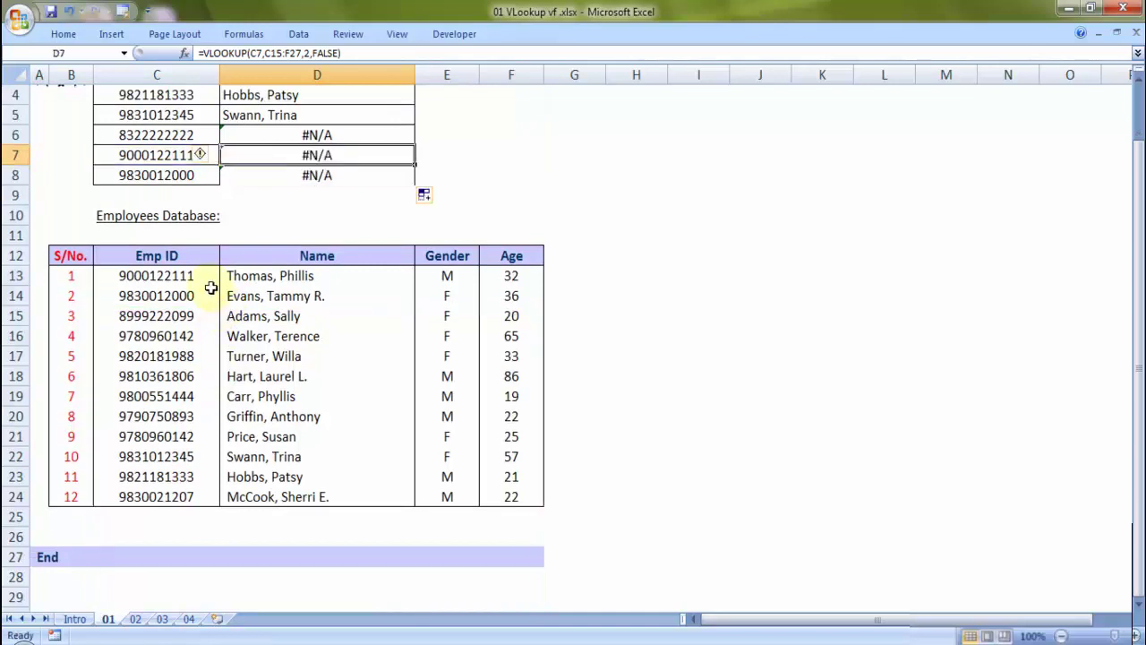
# - Highlight the employee ID in C7 and its match in C13 in yellow, and recheck the table array in D7
pyautogui.click(159, 154)
pyautogui.click(65, 34)
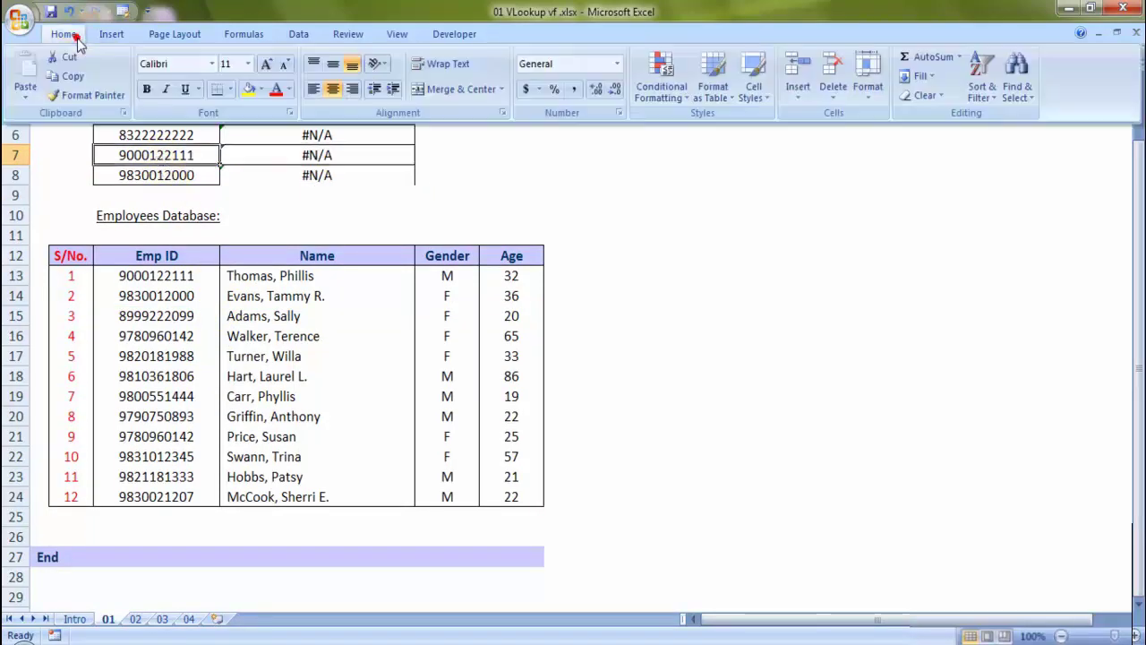
pyautogui.click(250, 91)
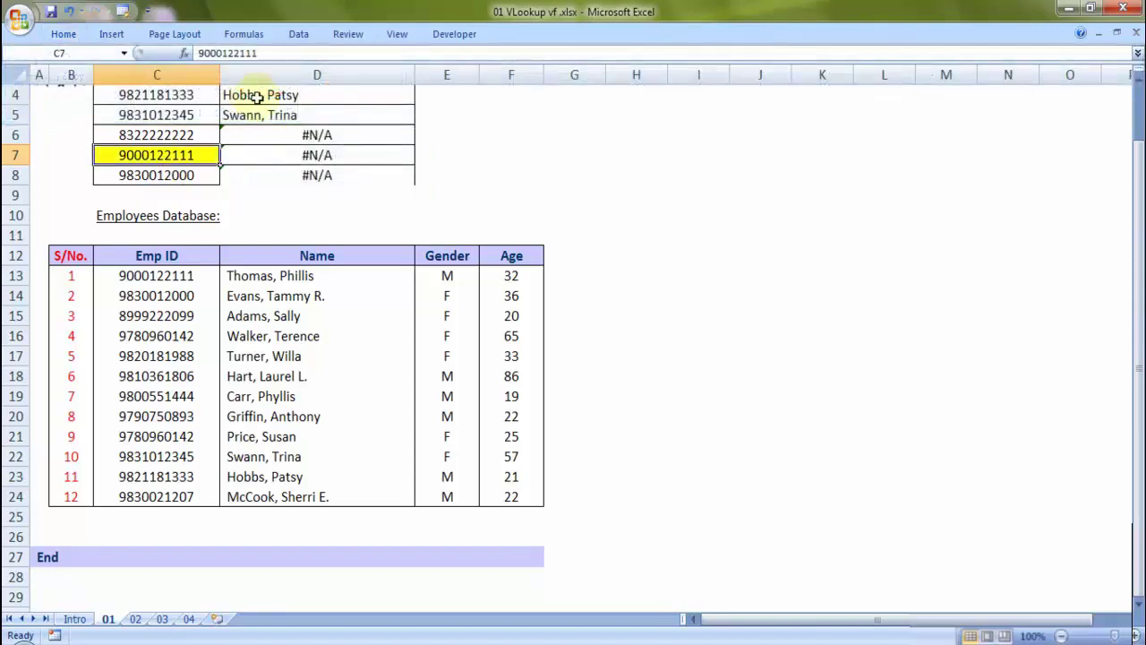
pyautogui.click(198, 278)
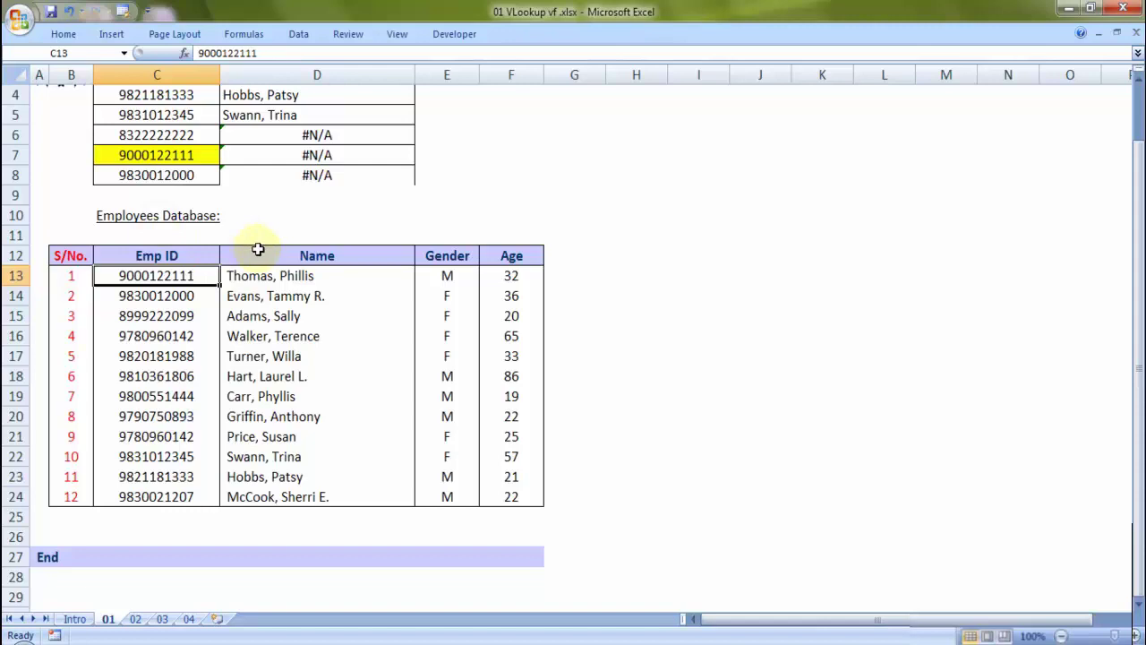
pyautogui.press('F4')
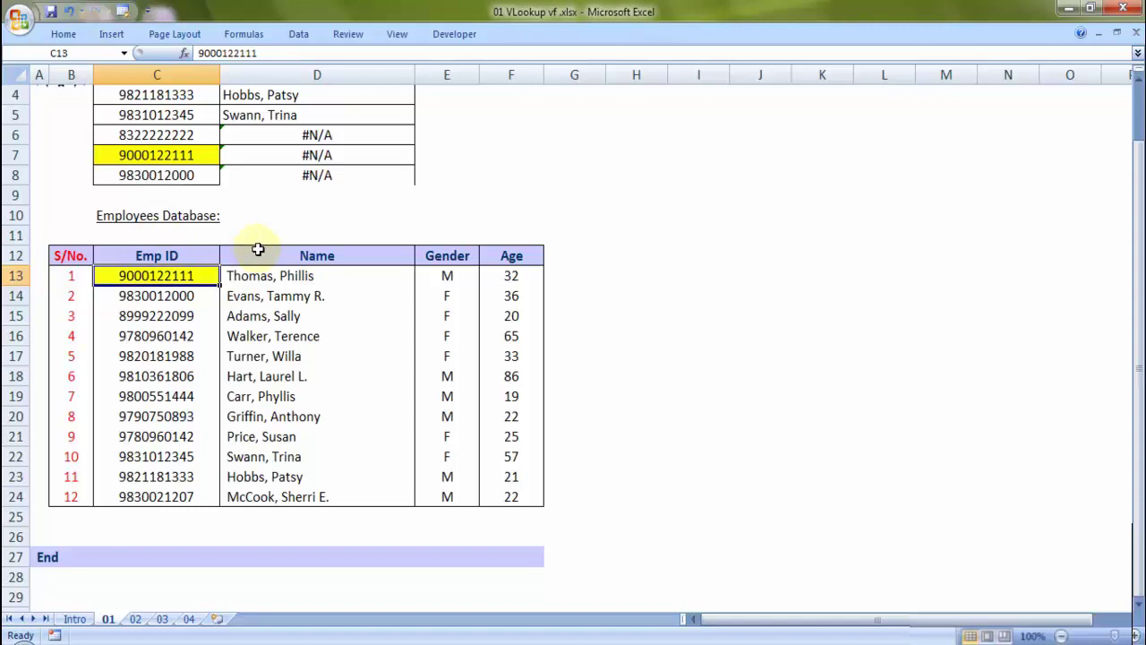
pyautogui.doubleClick(315, 158)
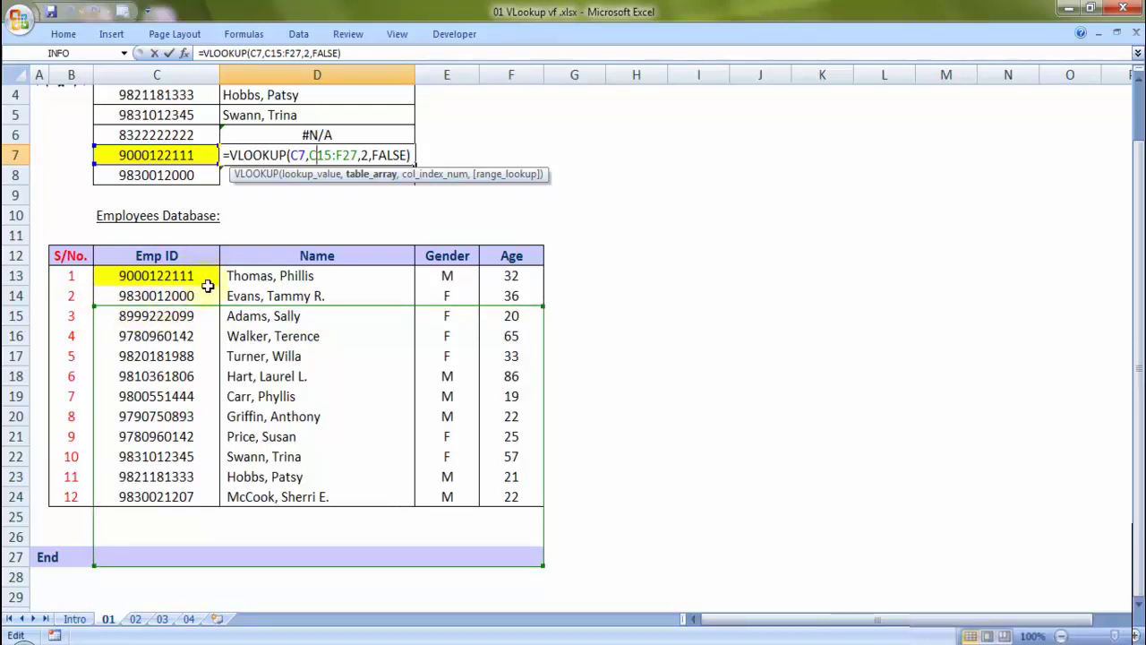
pyautogui.hotkey('ctrl', 'Return')
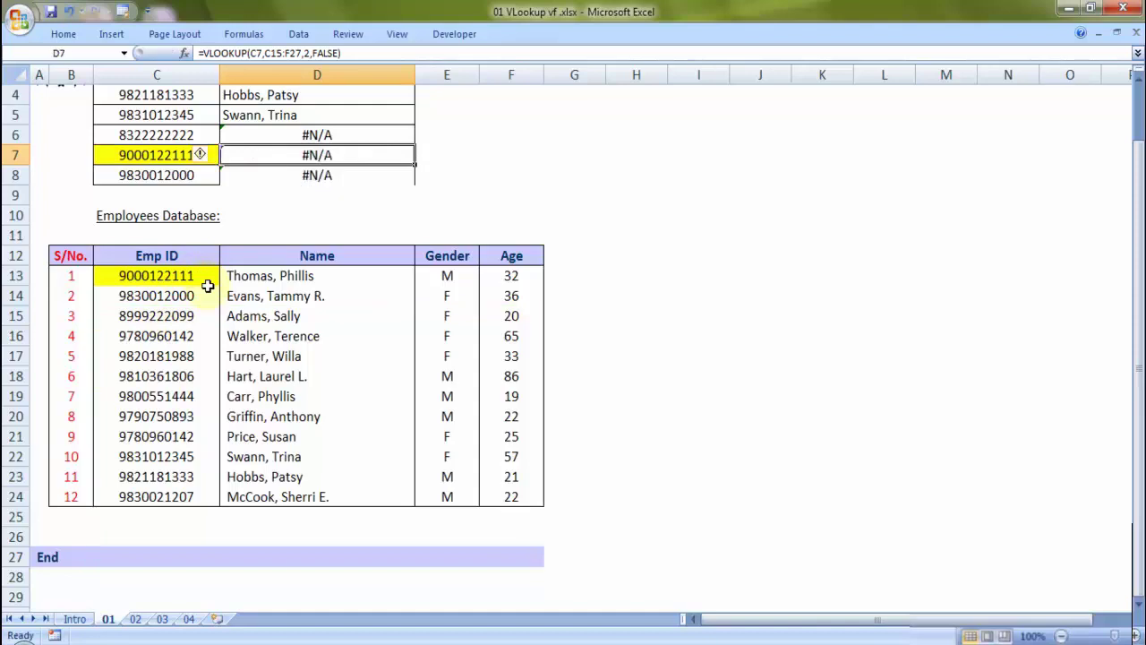
# - Make the table array in the D4 formula absolute as $C$12:$F$24 and fill the formula down through D8
pyautogui.scroll(1, 207, 282)
pyautogui.doubleClick(260, 156)
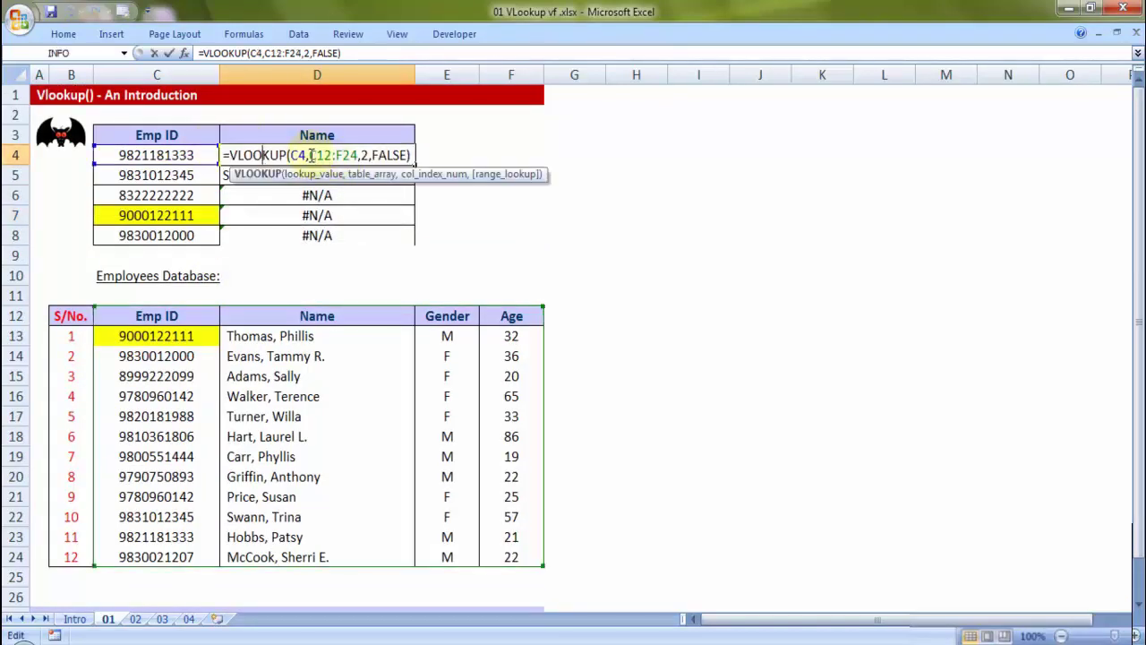
pyautogui.moveTo(309, 155); pyautogui.dragTo(359, 155)
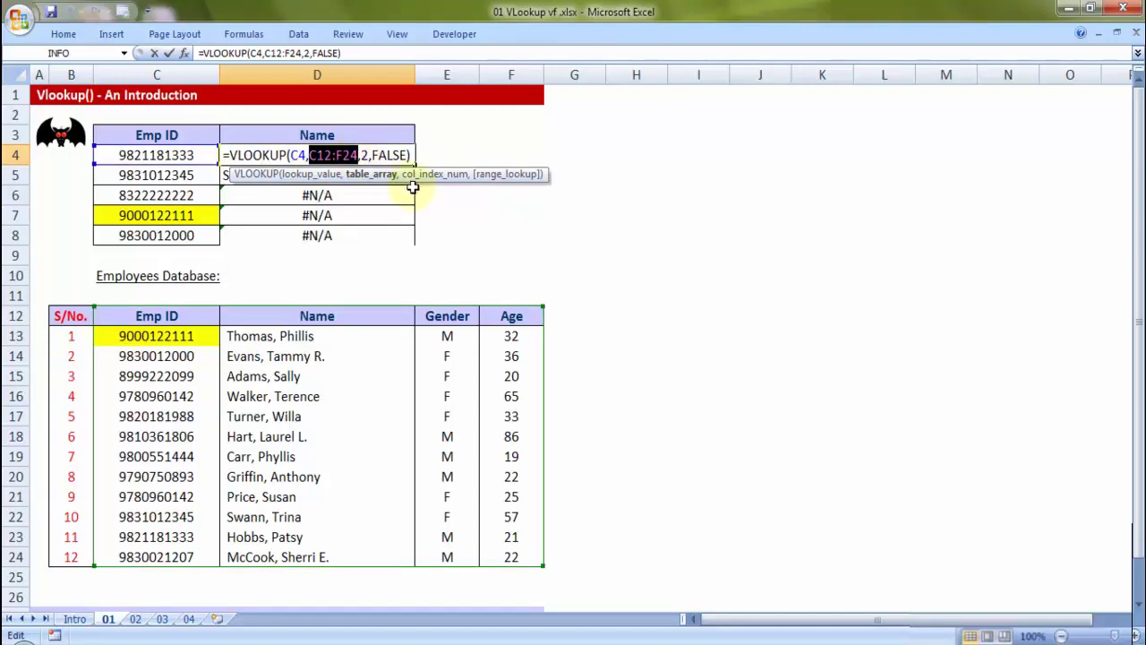
pyautogui.press('F4')
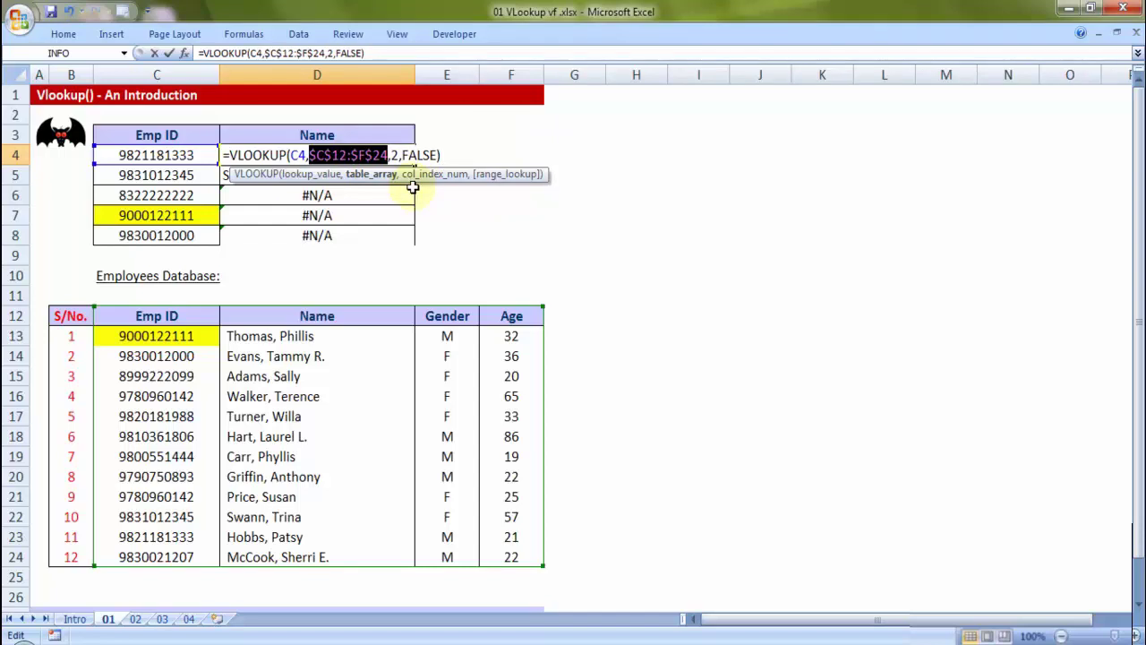
pyautogui.press('Return')
pyautogui.click(319, 155)
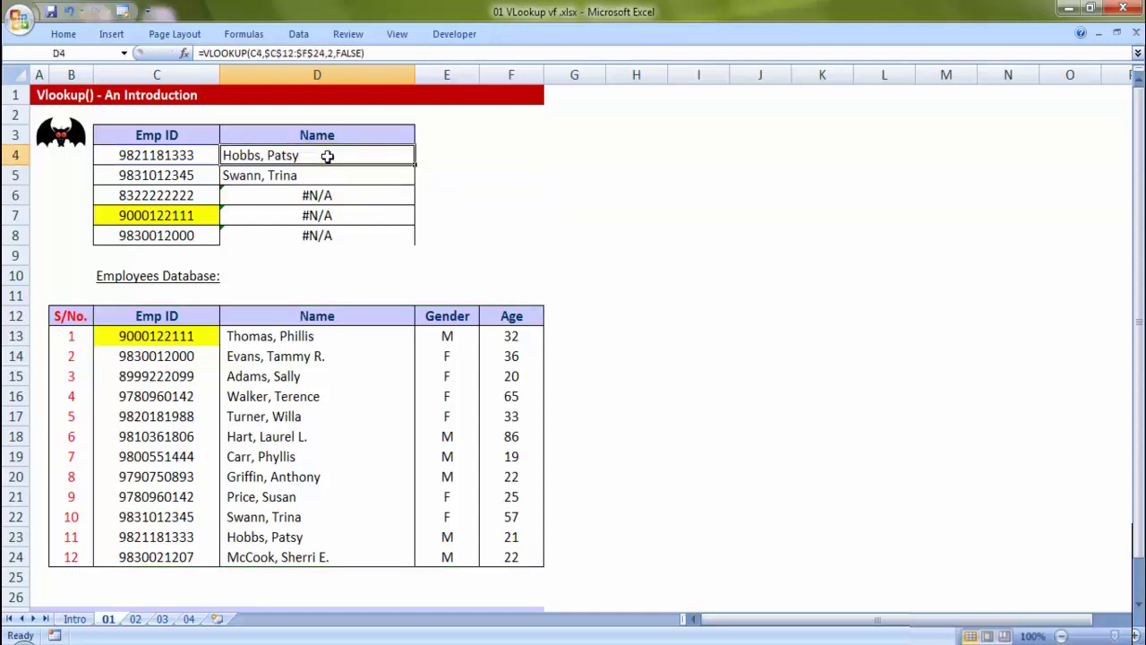
pyautogui.moveTo(413, 164); pyautogui.dragTo(415, 244)
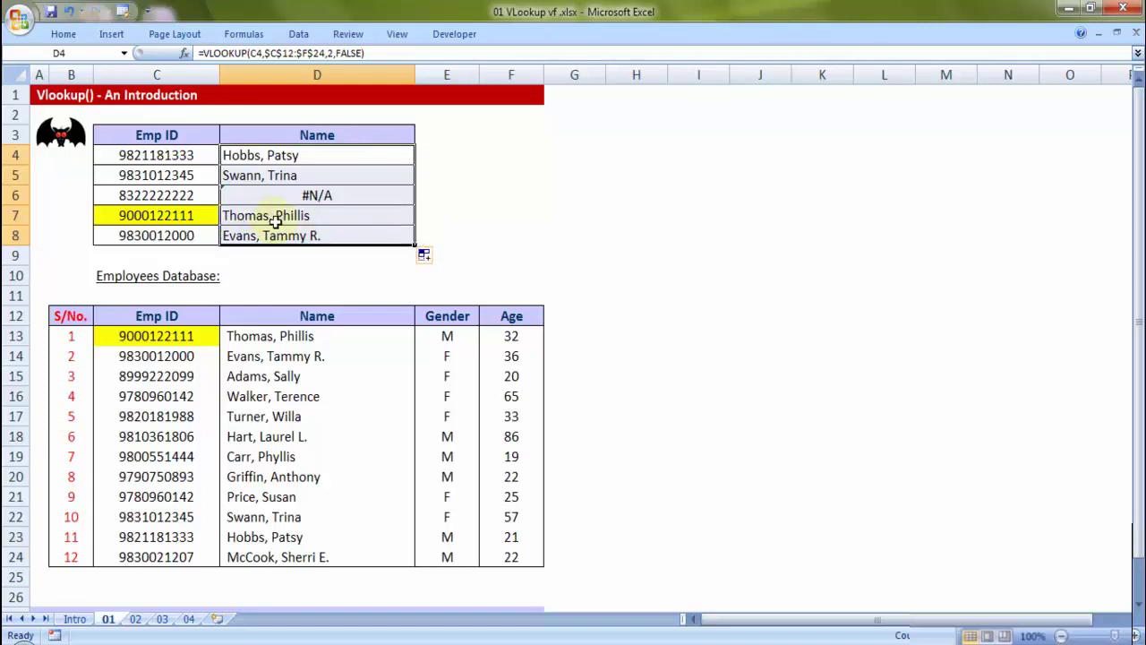
# - Check the employee ID in C6 against the database's Emp ID column, C13:C24
pyautogui.click(150, 196)
pyautogui.hotkey('ctrl', 'c')
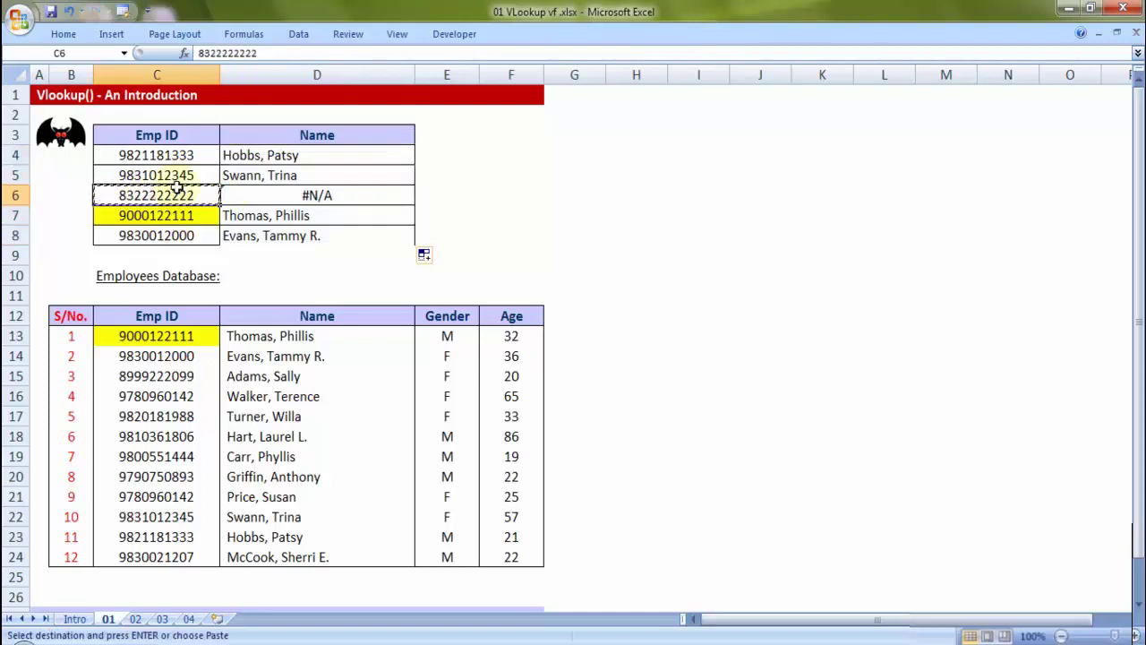
pyautogui.moveTo(163, 333); pyautogui.dragTo(187, 549)
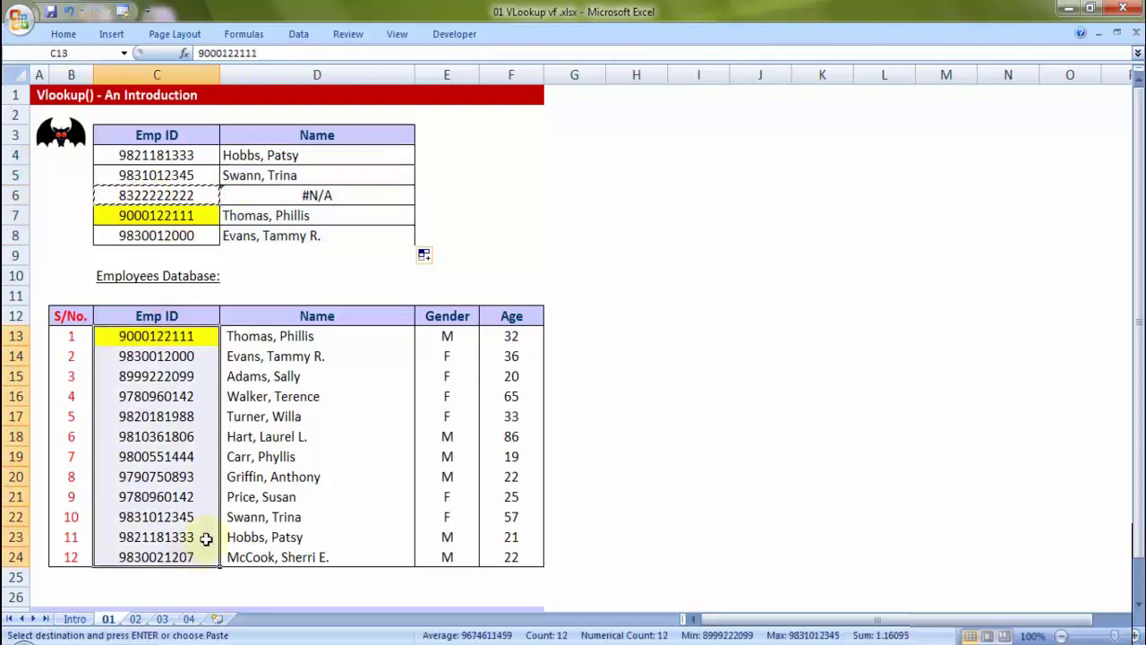
pyautogui.press('Escape')
# - Clear the formulas in D4:D8 and start a new VLOOKUP in D4 with C4 as the lookup value
pyautogui.moveTo(321, 154); pyautogui.dragTo(319, 235)
pyautogui.press('Delete')
pyautogui.click(290, 153)
pyautogui.write('=vl')
pyautogui.press('Tab')
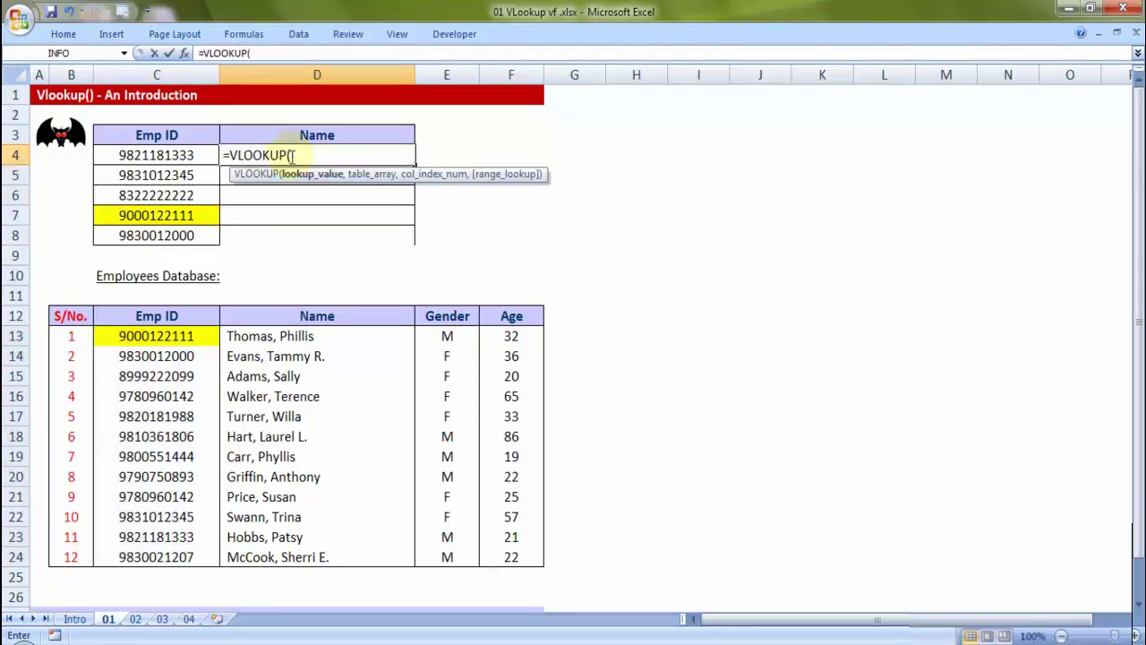
pyautogui.click(186, 154)
pyautogui.write(',')
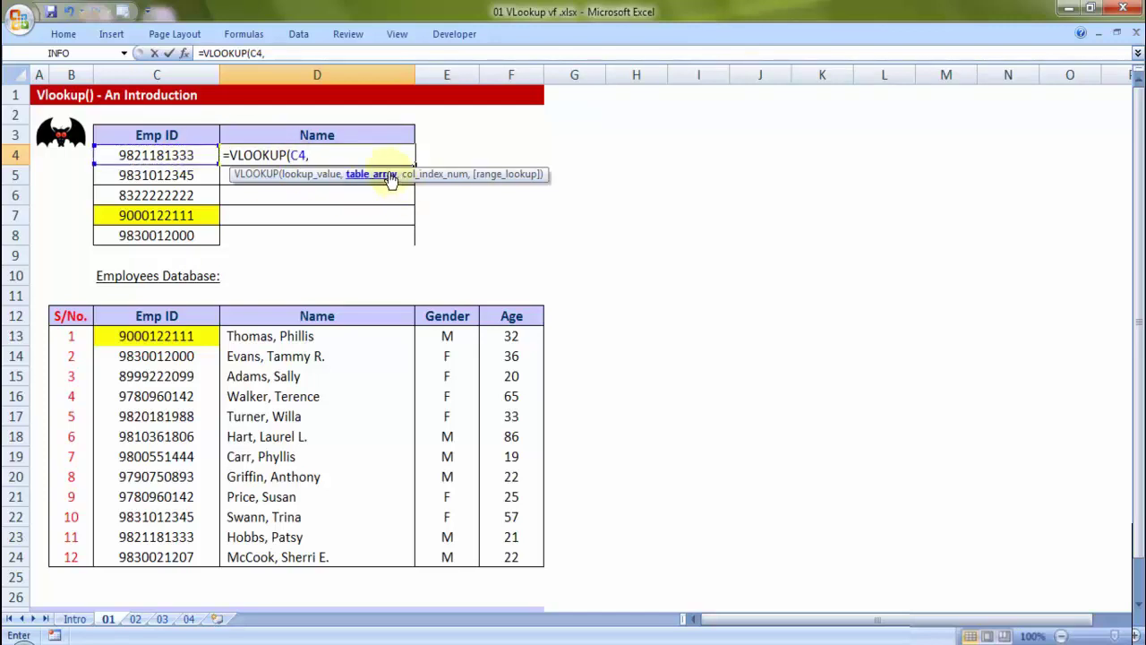
# - Set the table array to the absolute range $C$12:$F$24, starting at the Emp ID column, and the column index to 2
pyautogui.moveTo(135, 316); pyautogui.dragTo(493, 554)
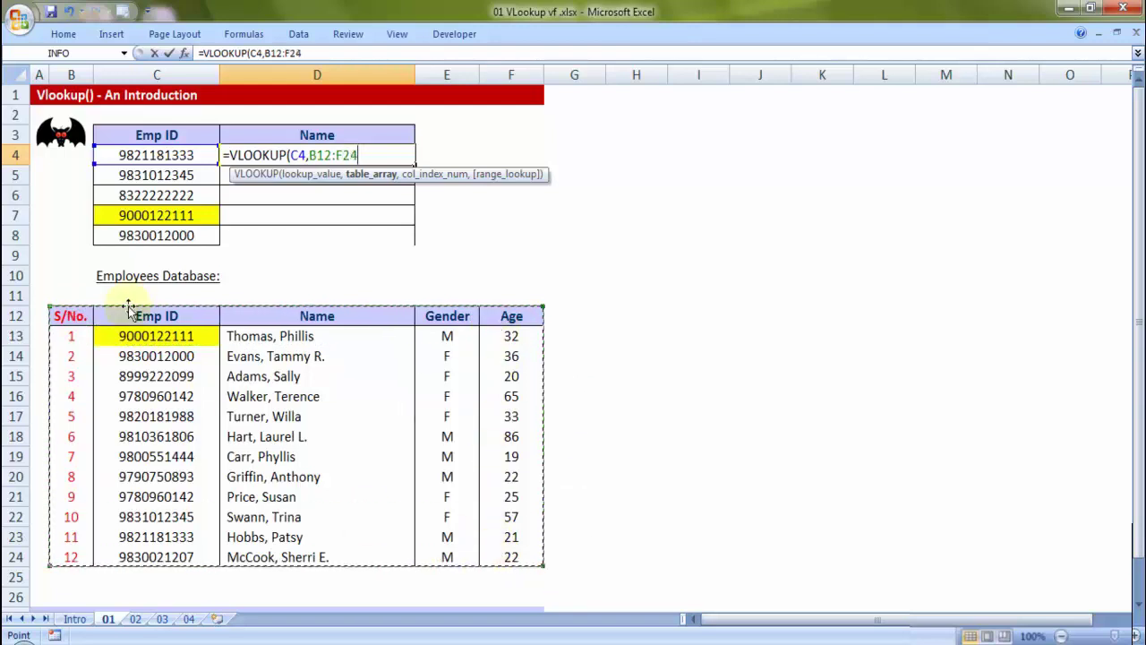
pyautogui.moveTo(120, 316); pyautogui.dragTo(513, 555)
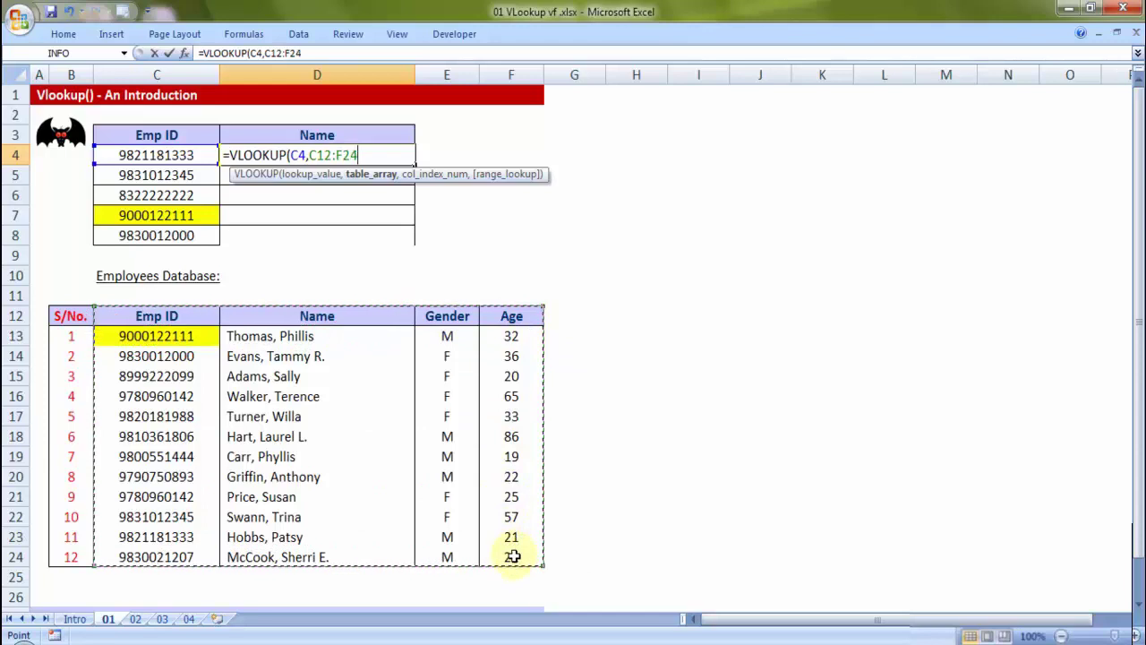
pyautogui.press('F4')
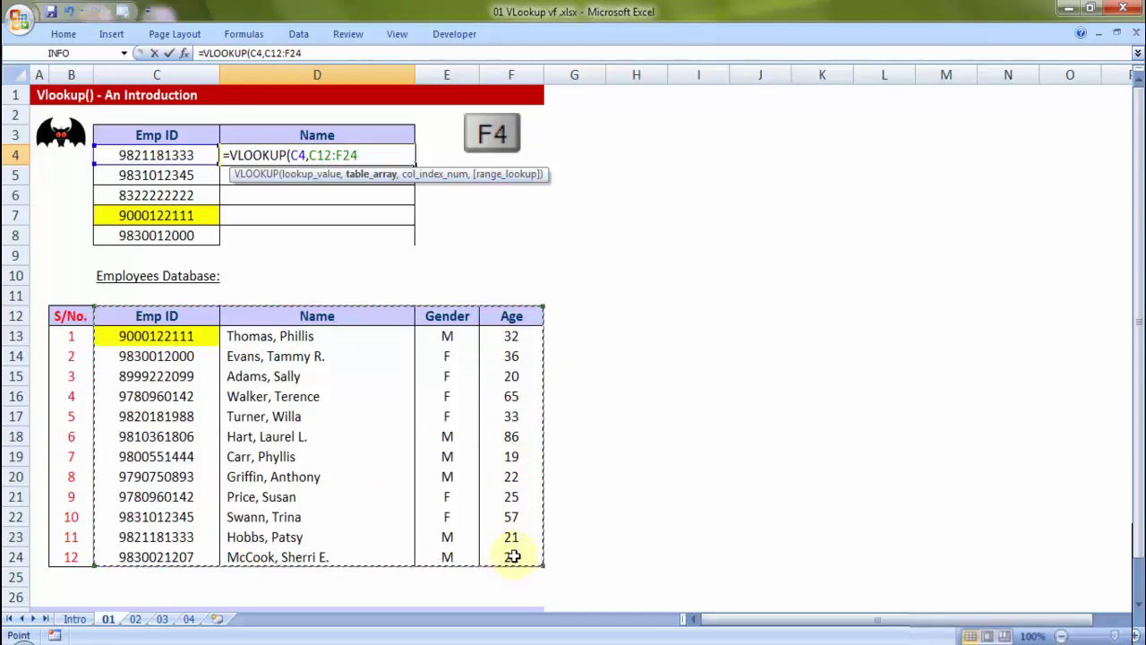
pyautogui.press('F4')
pyautogui.write(',')
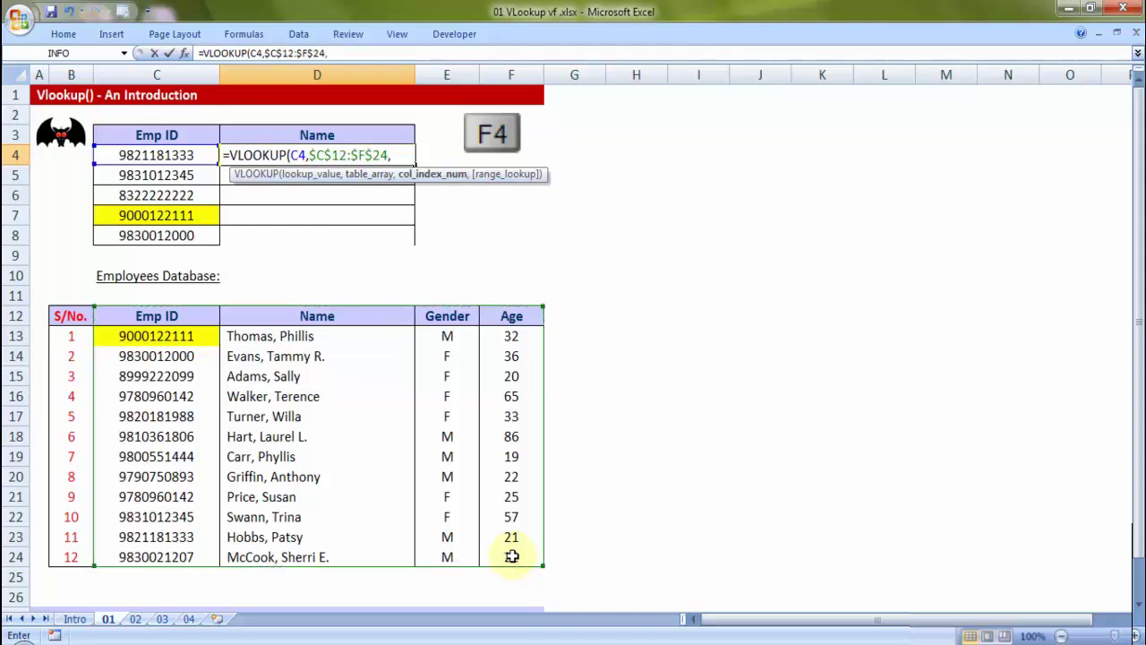
pyautogui.write('2,')
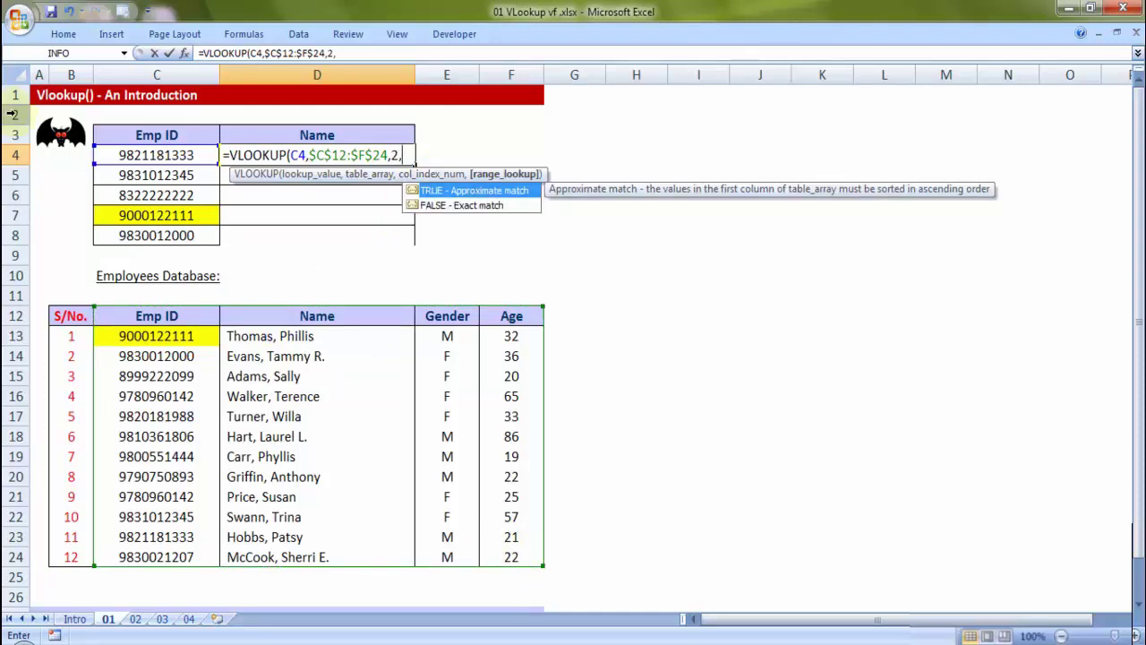
# - Finish the D4 formula with FALSE for an exact match and fill it down through D8
pyautogui.press('Down')
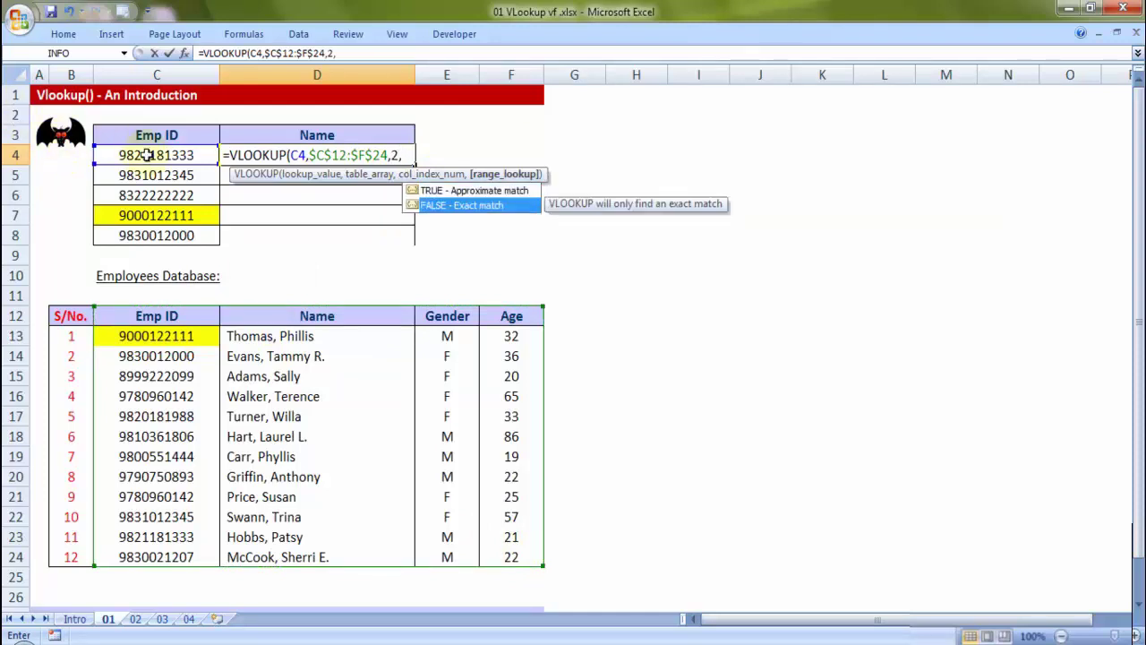
pyautogui.press('Tab')
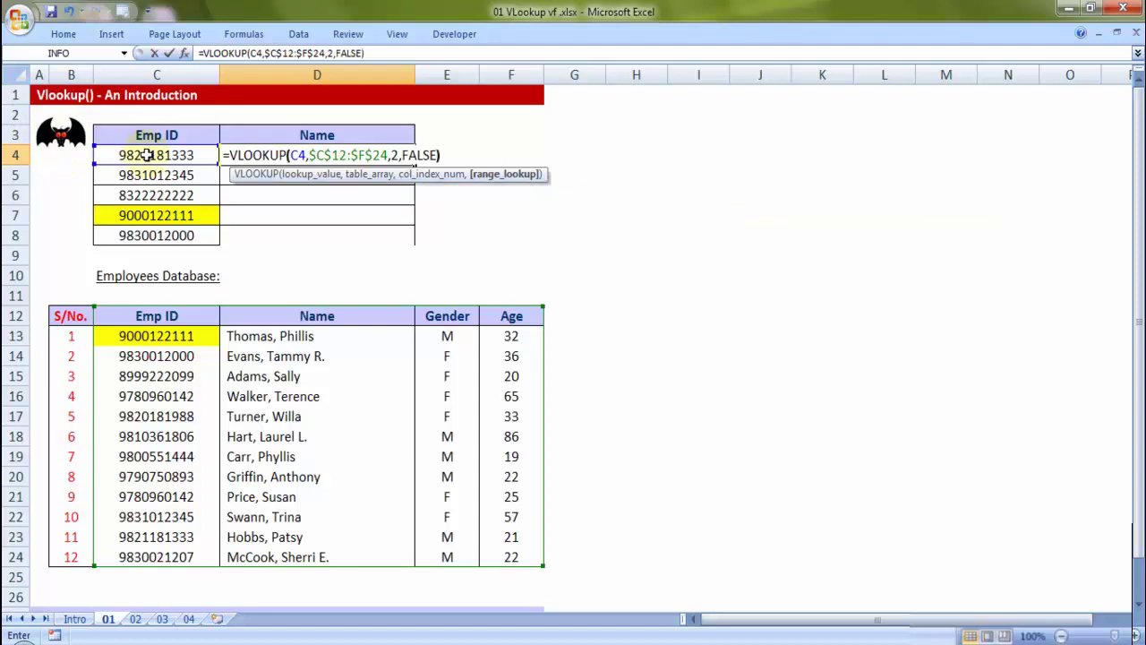
pyautogui.press('Return')
pyautogui.click(311, 154)
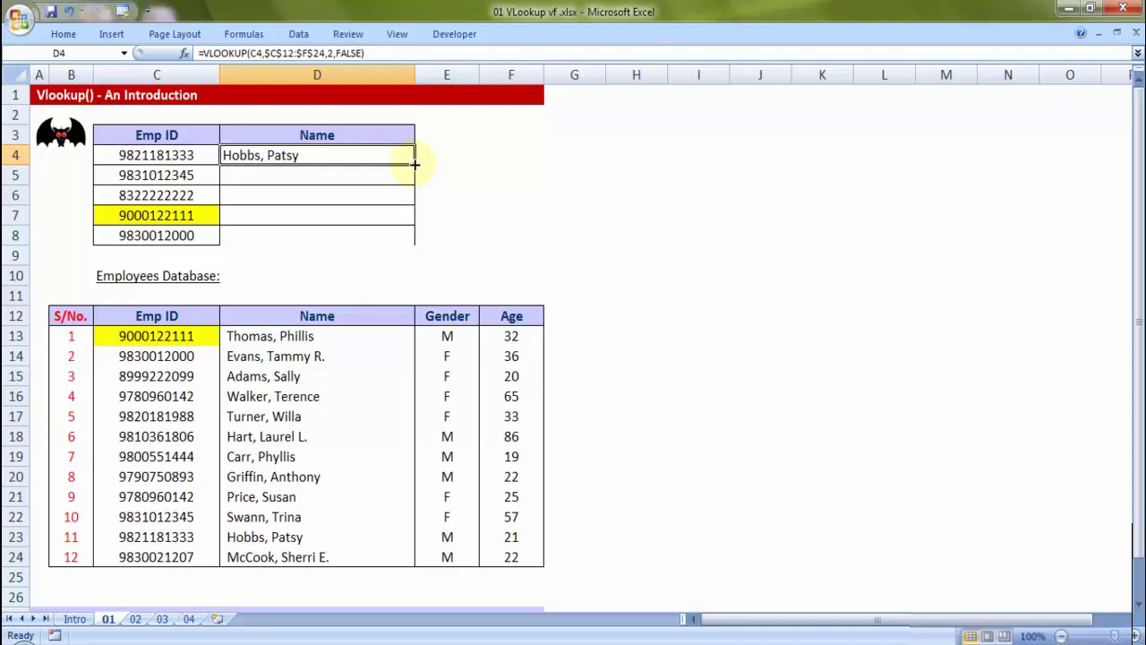
pyautogui.doubleClick(415, 165)
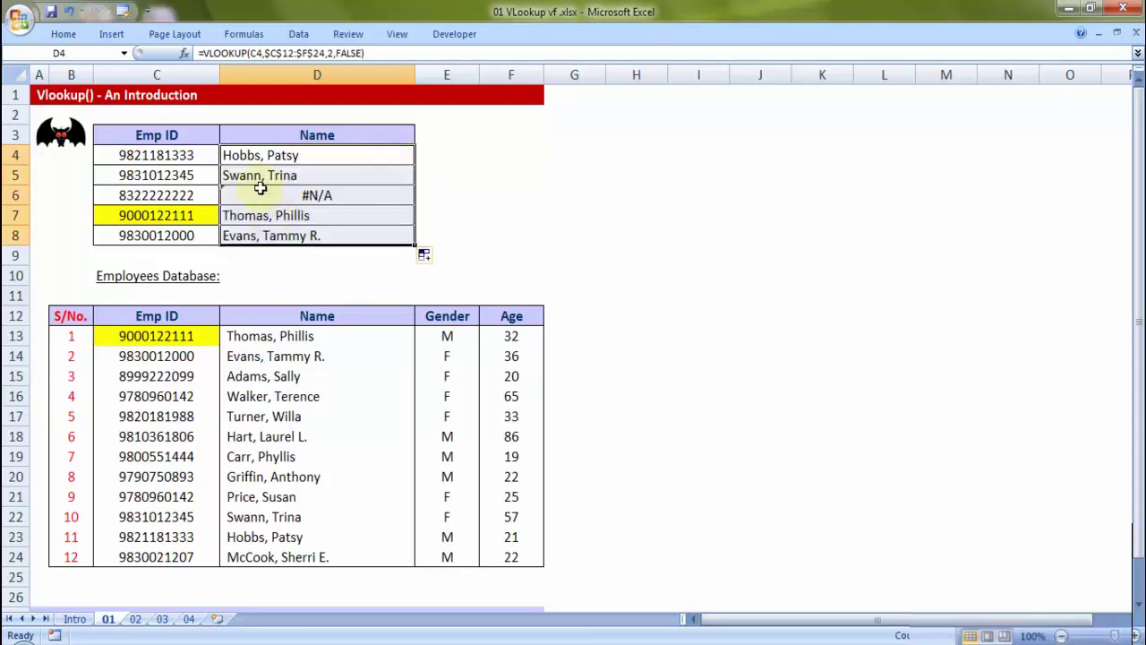